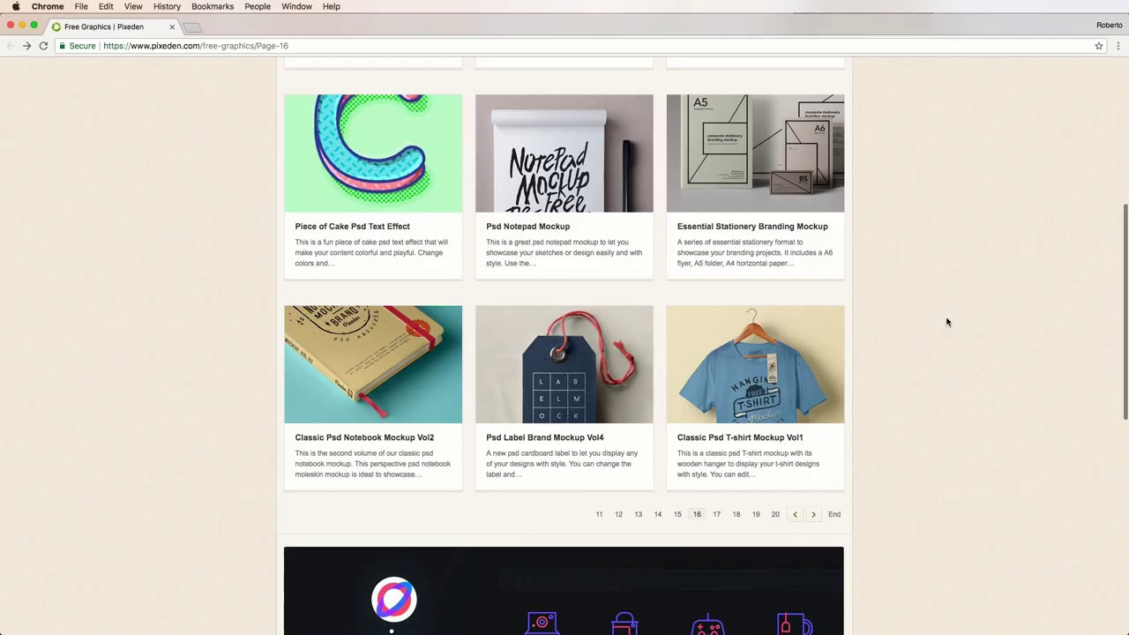
Download Pixeden's Classic Psd T-shirt Mockup Vol1 and extract the zip into the T-Shirt-Hanging-Mockup-PIXEDEN folder
click(799, 353)
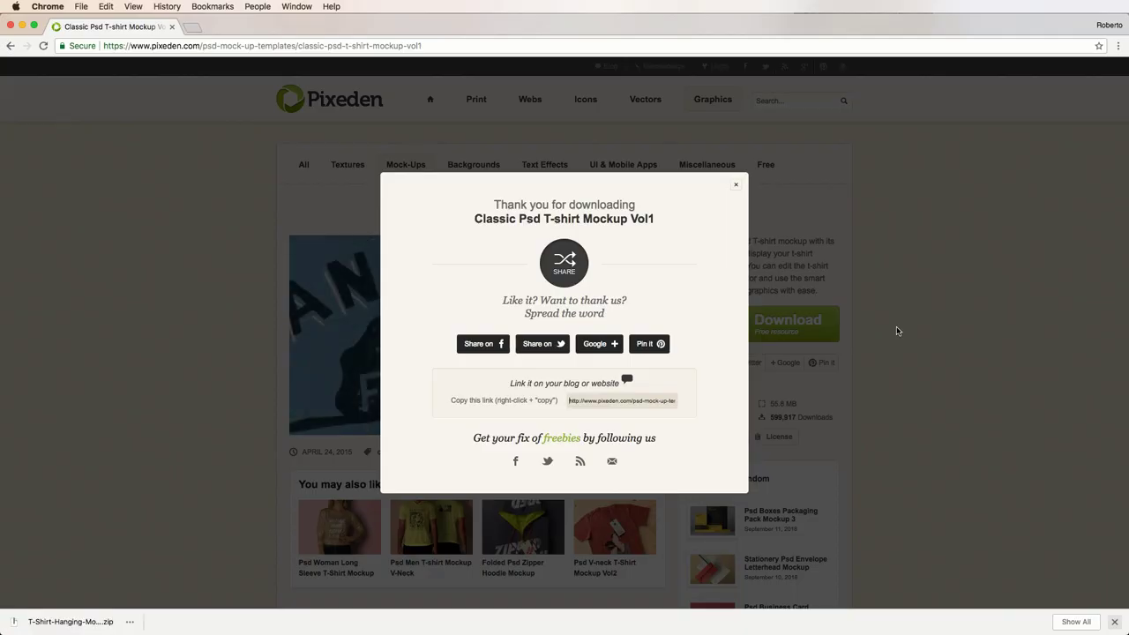
click(89, 623)
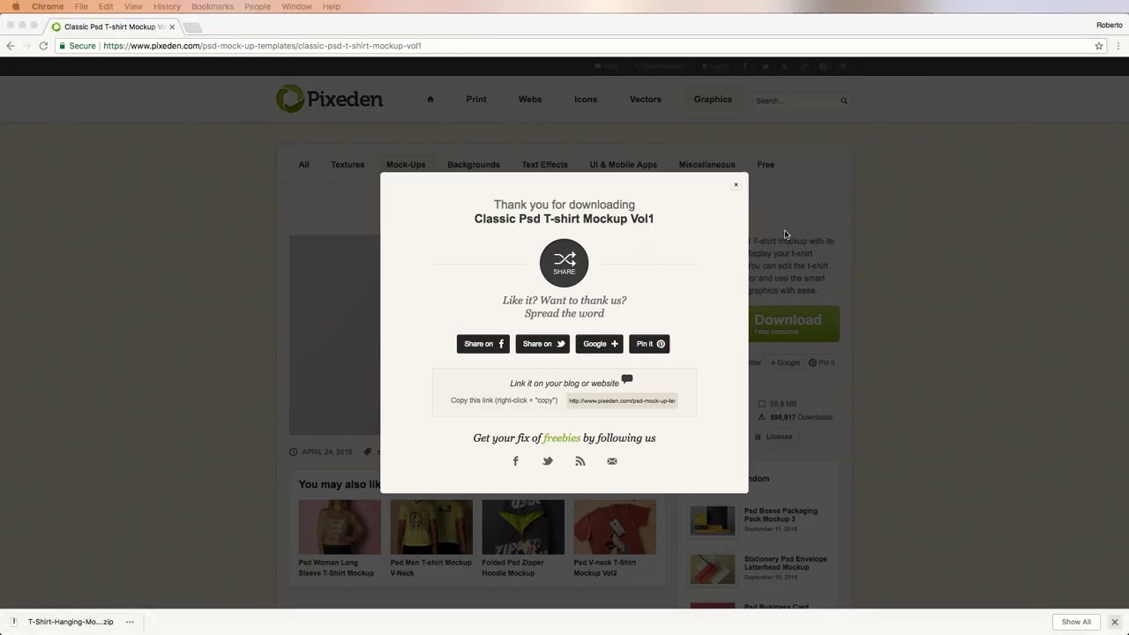
click(22, 26)
Prefix the mockup PSD's name with 'Oberlo ' to get 'Oberlo T-Shirt-Hanging-Mockup.psd' and open it
click(605, 214)
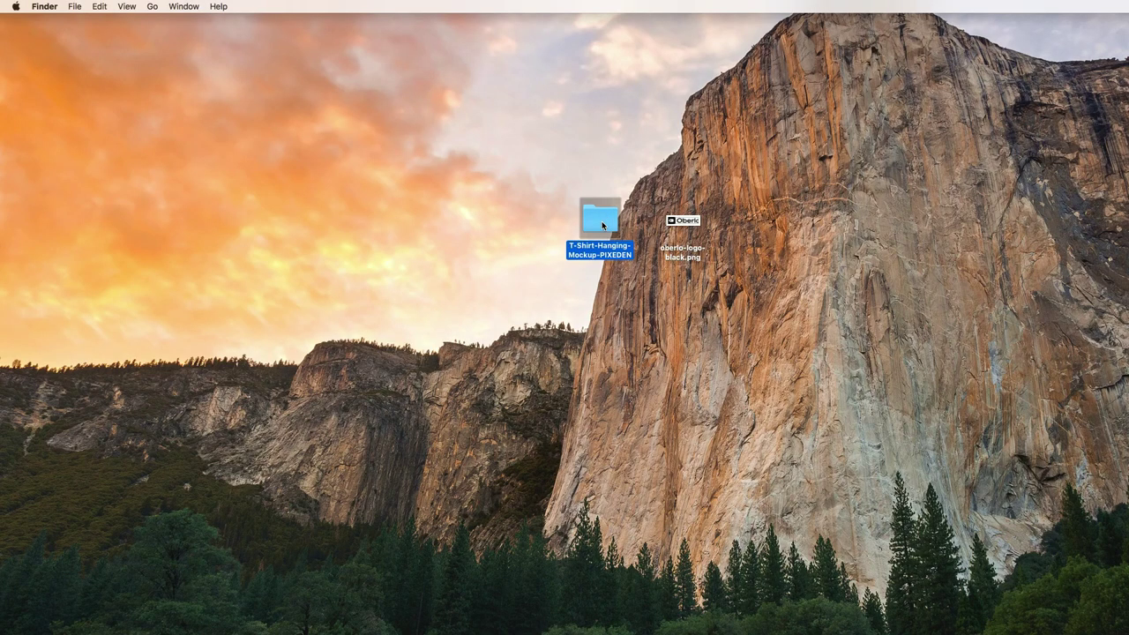
double_click(602, 225)
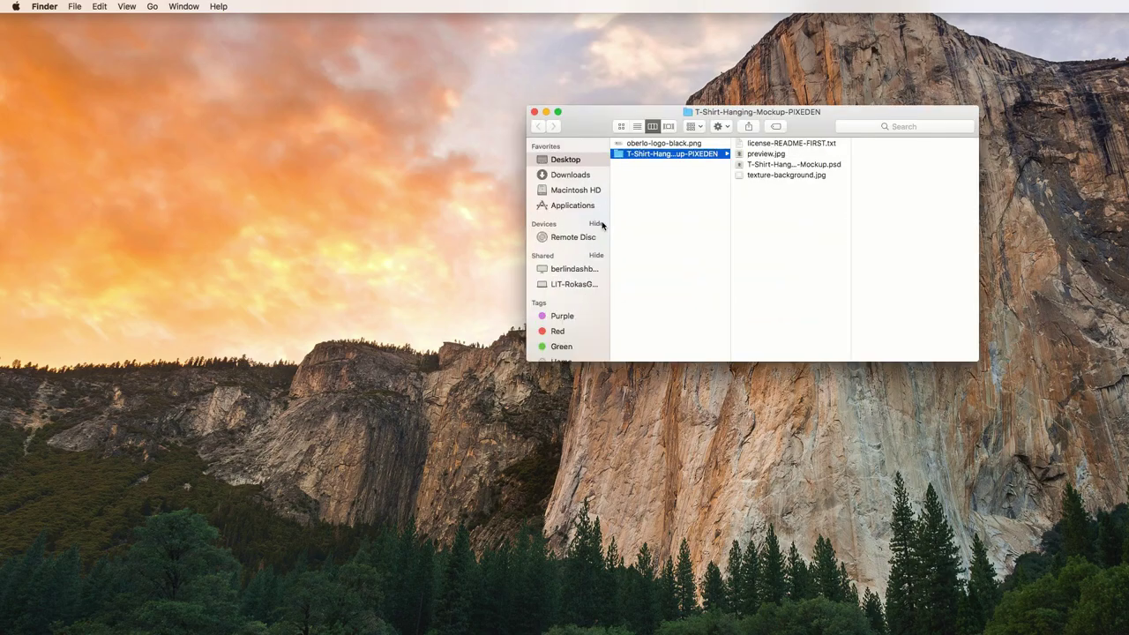
click(750, 166)
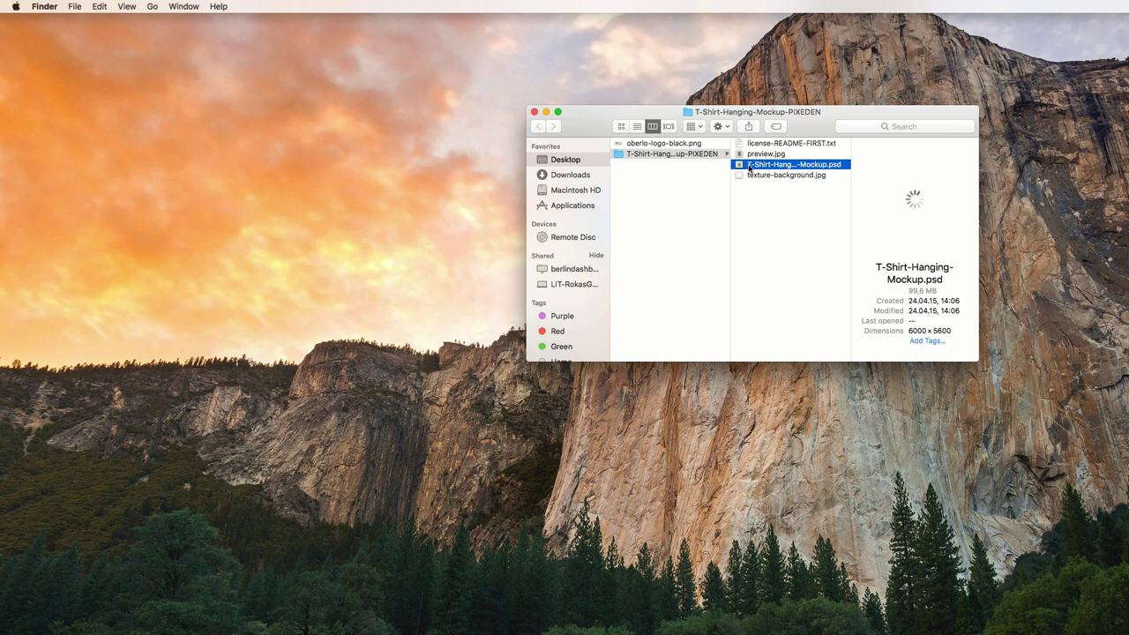
key(Return)
key(Left)
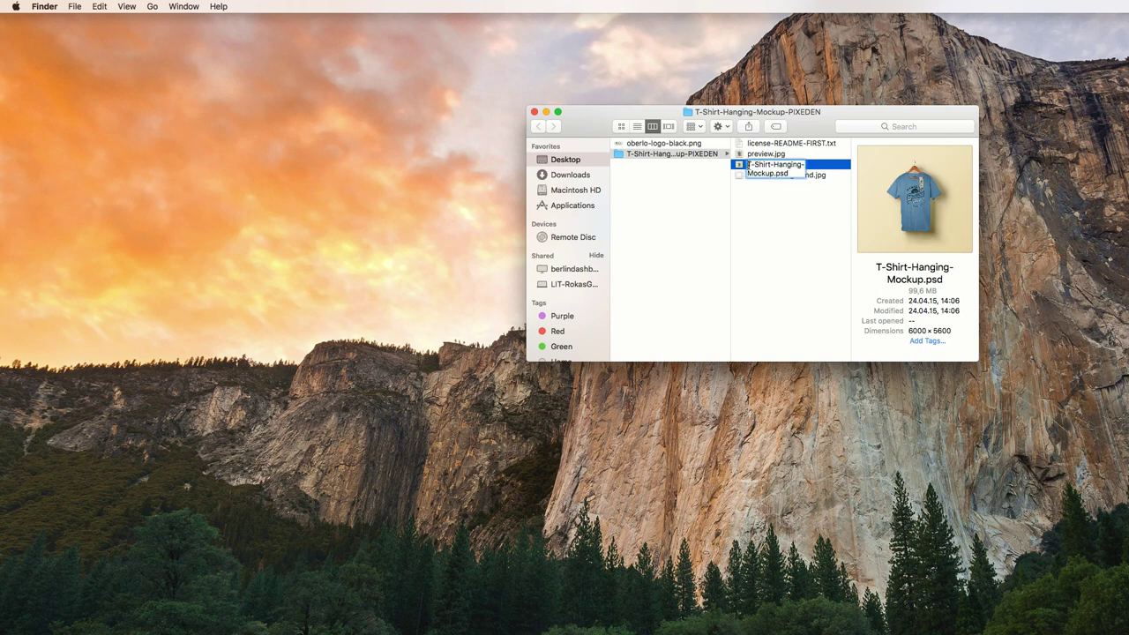
text(Oberlo)
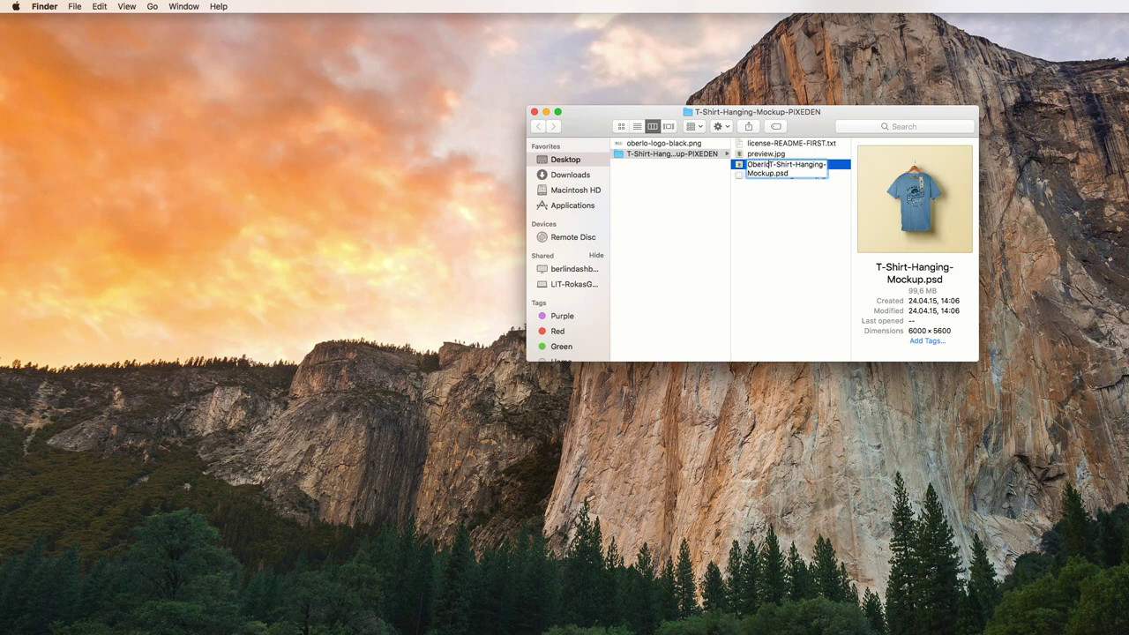
key(Return)
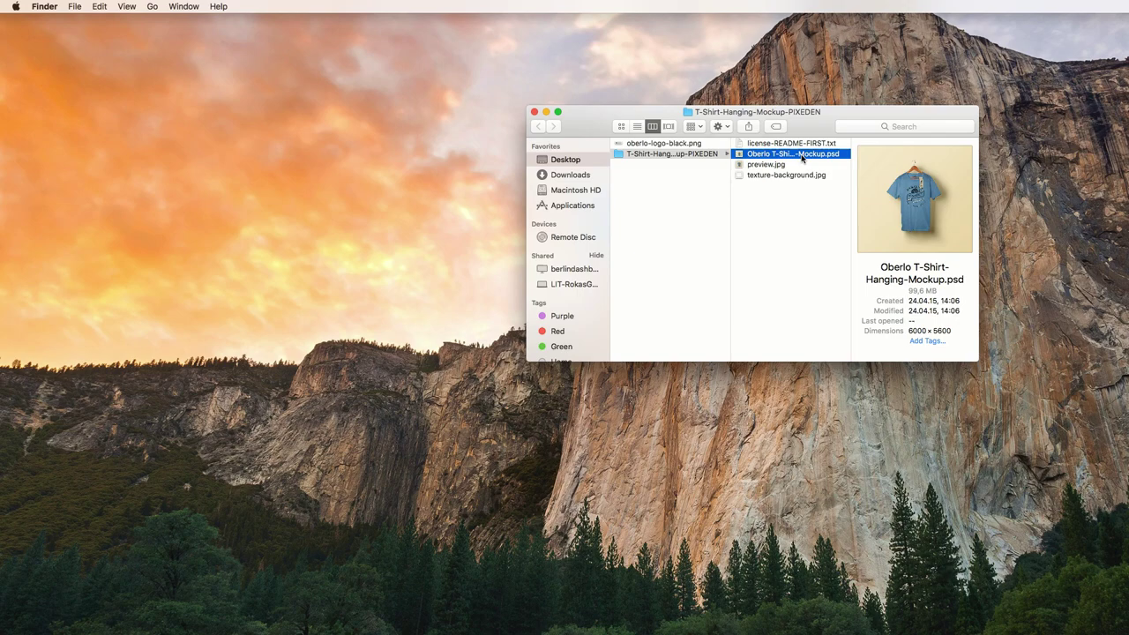
double_click(802, 158)
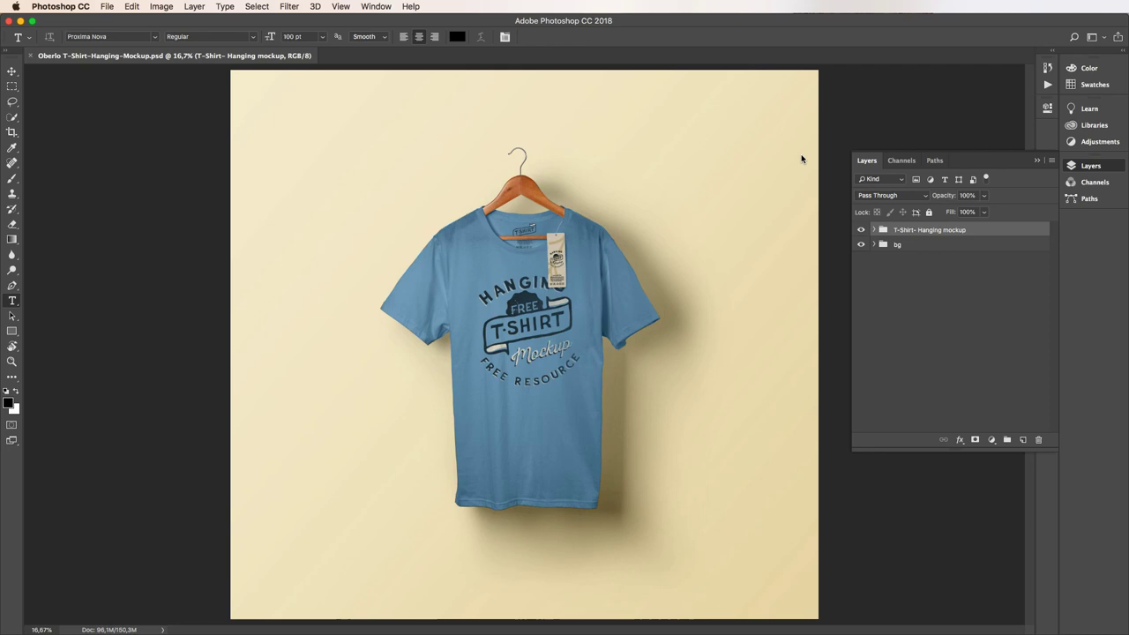
Expand the T-Shirt-Hanging mockup group to show the PUT YOUR DESIGN HERE and COLOR Shirt layers
click(873, 230)
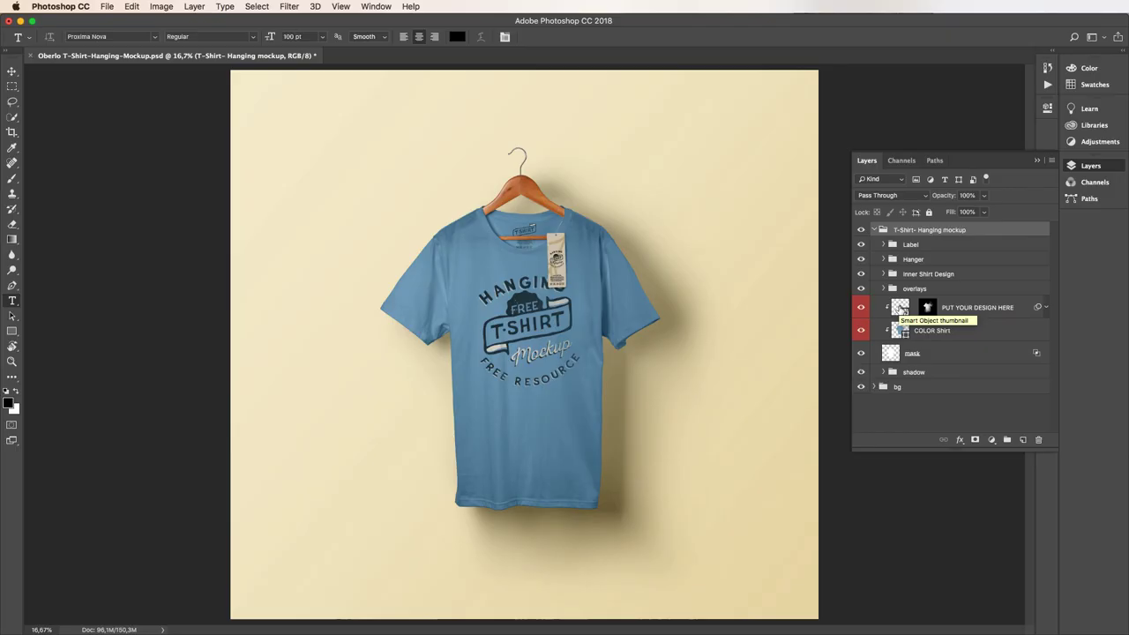
Open the PUT YOUR DESIGN HERE smart object and the oberlo-logo-black.png image
double_click(900, 307)
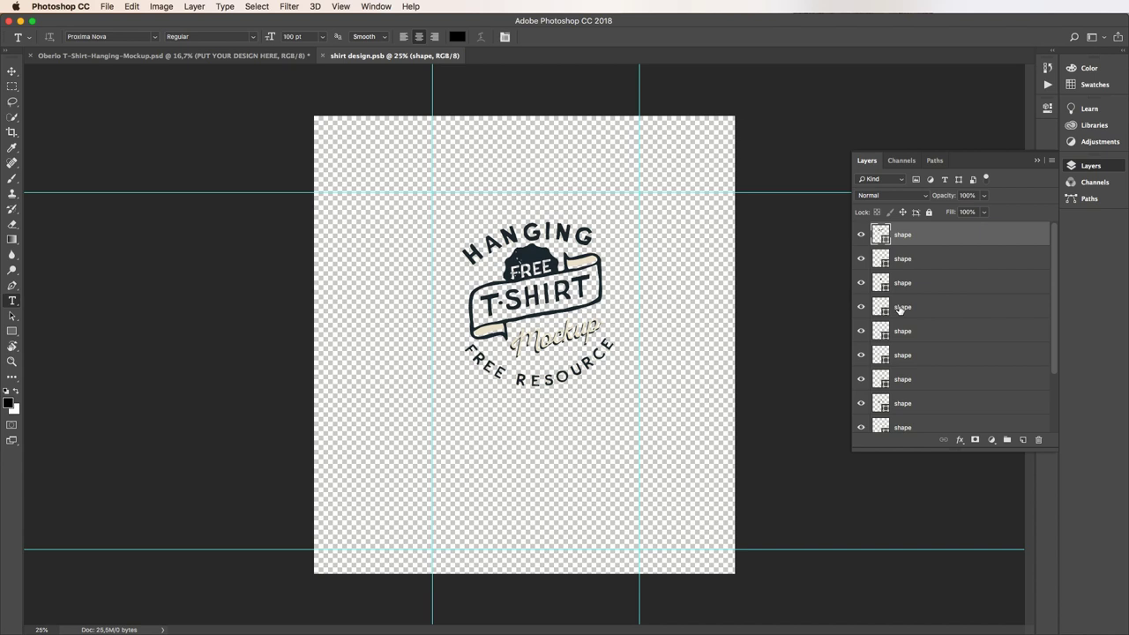
key(super+o)
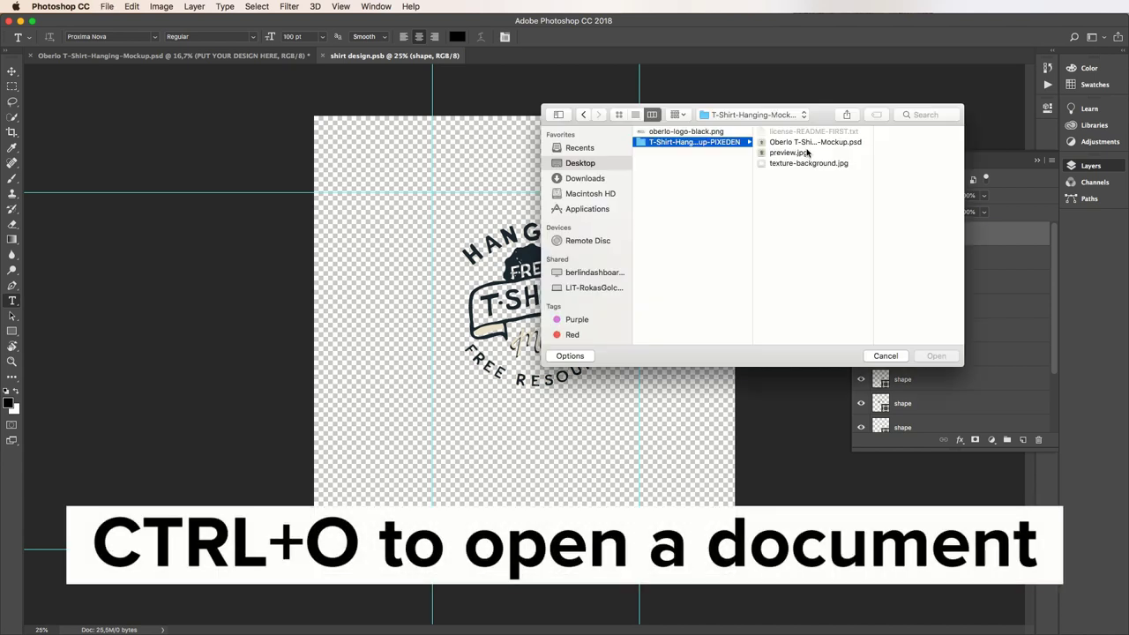
click(697, 133)
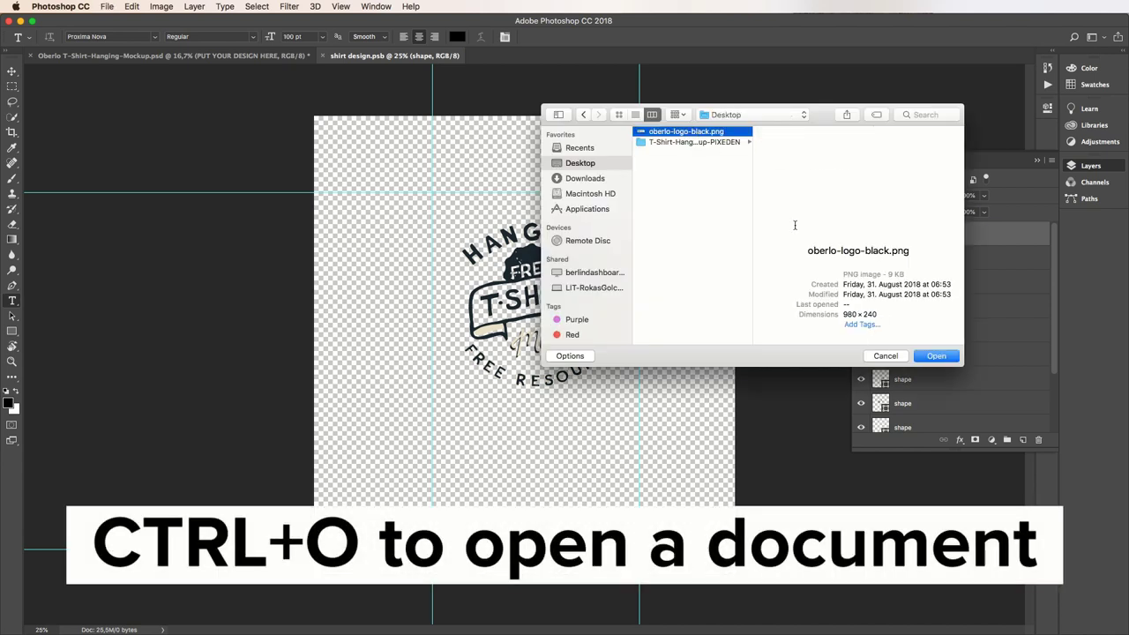
click(936, 355)
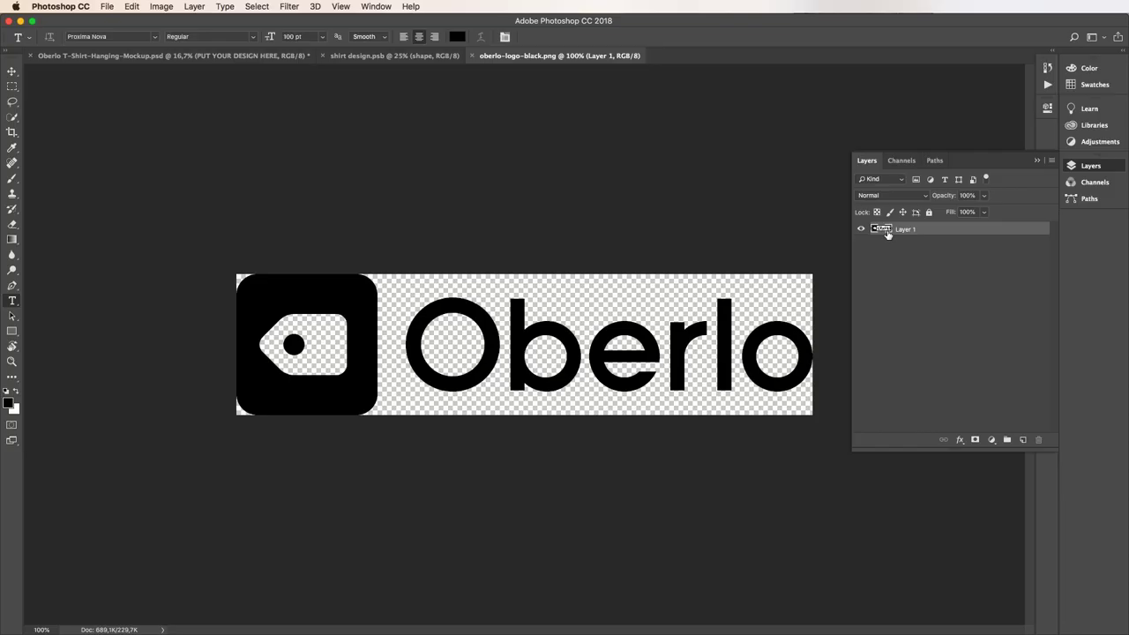
Duplicate the logo's Layer 1 into the shirt design.psb document
right_click(916, 232)
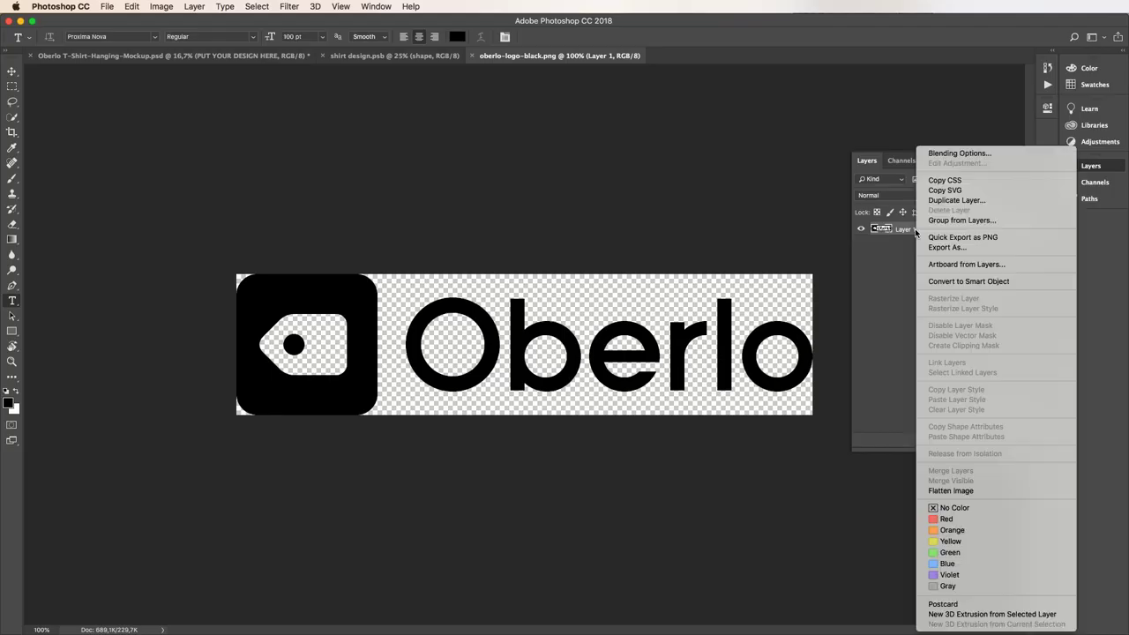
click(949, 200)
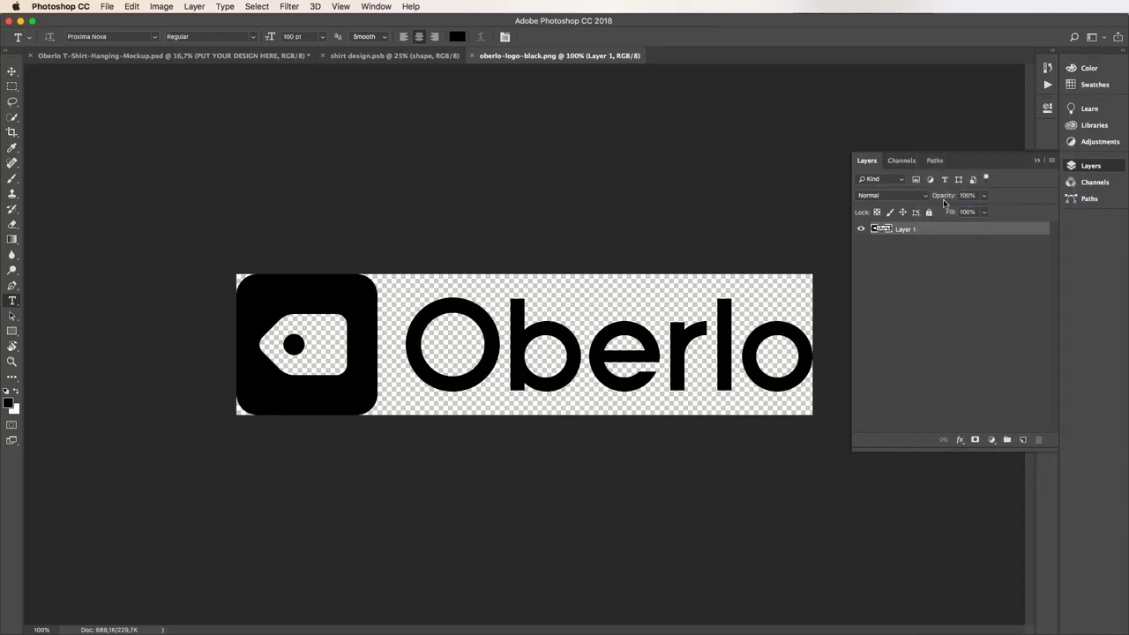
click(670, 262)
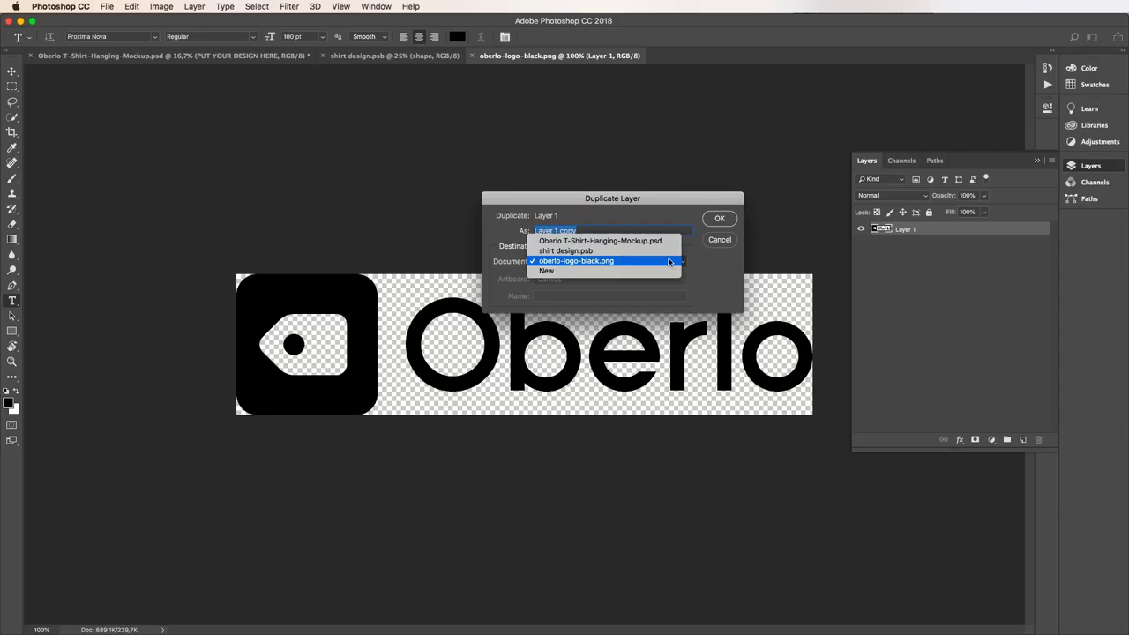
click(668, 255)
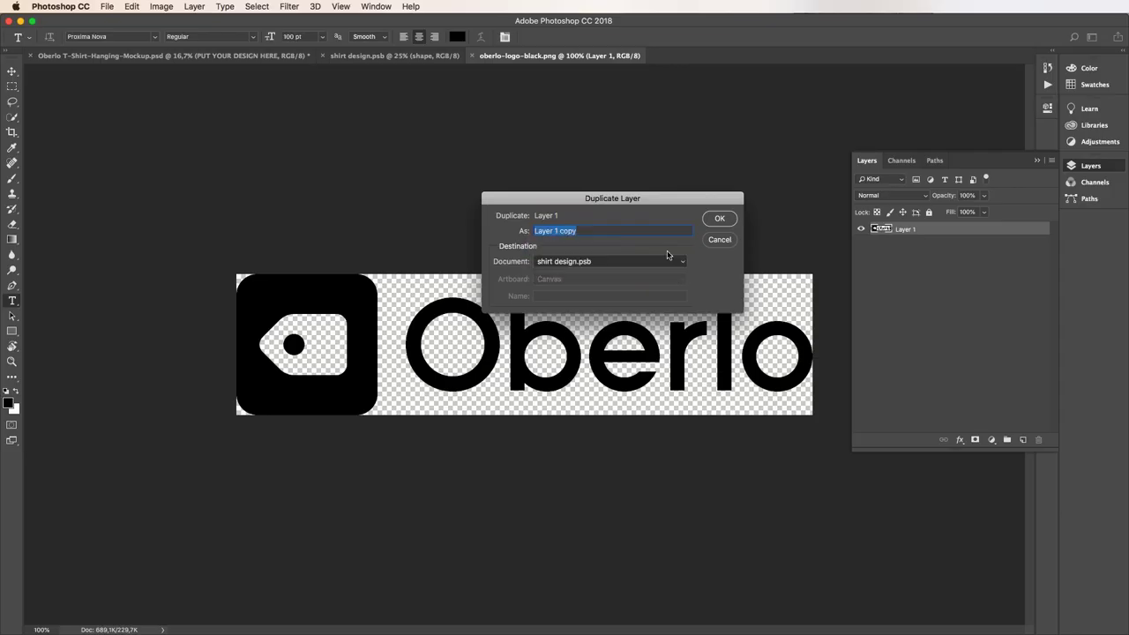
text(Layer 1)
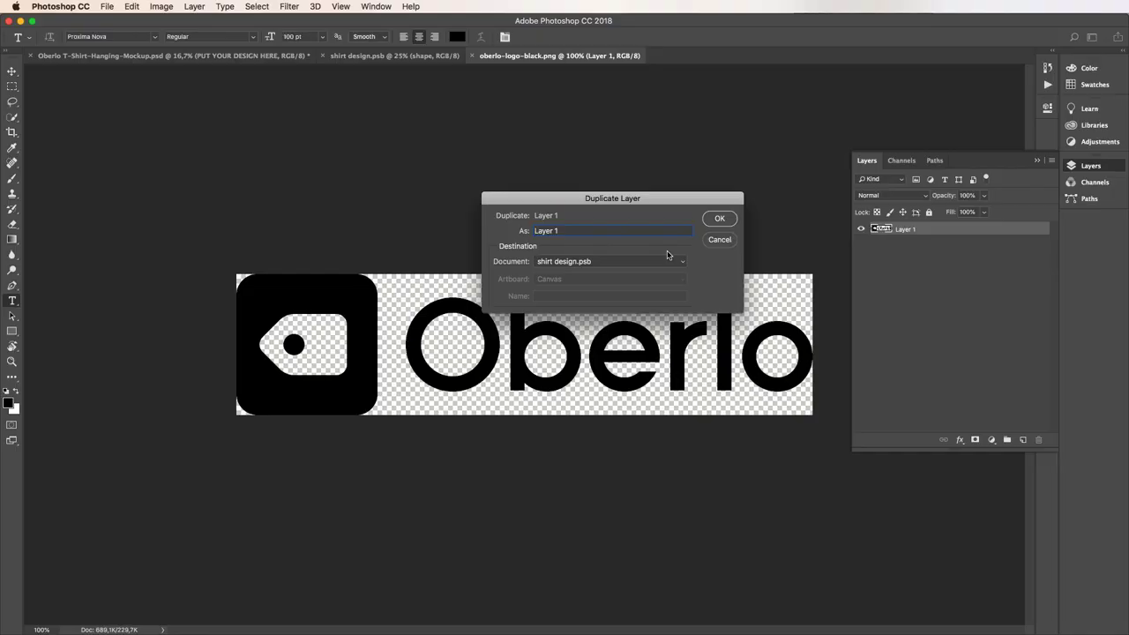
click(719, 219)
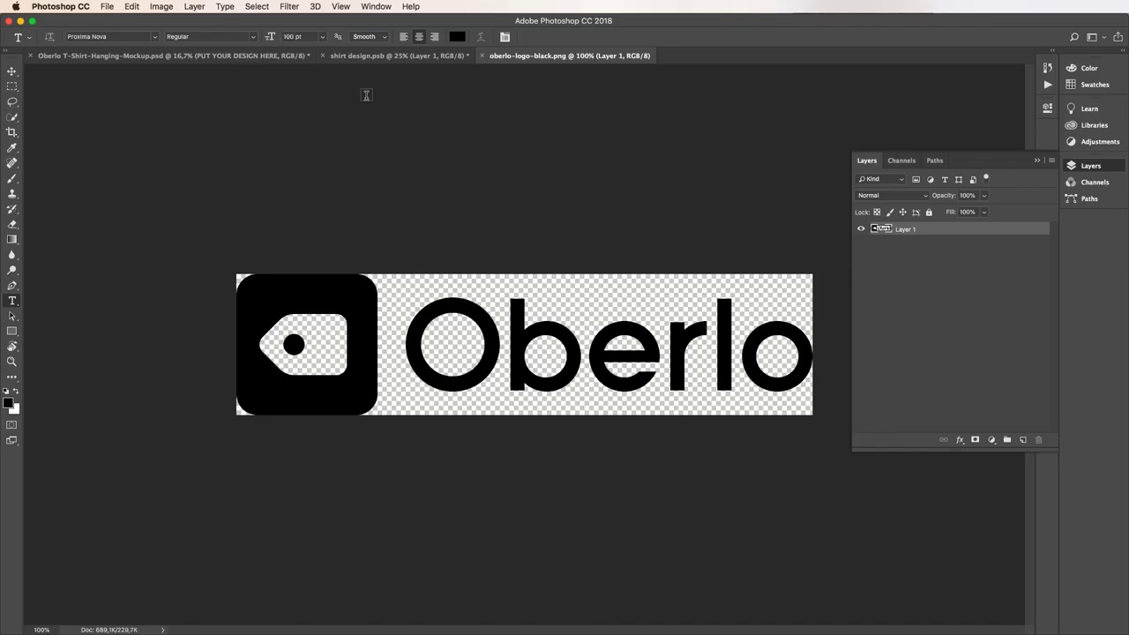
Move the Oberlo logo toward the centre of the shirt design.psb canvas
click(357, 56)
key(v)
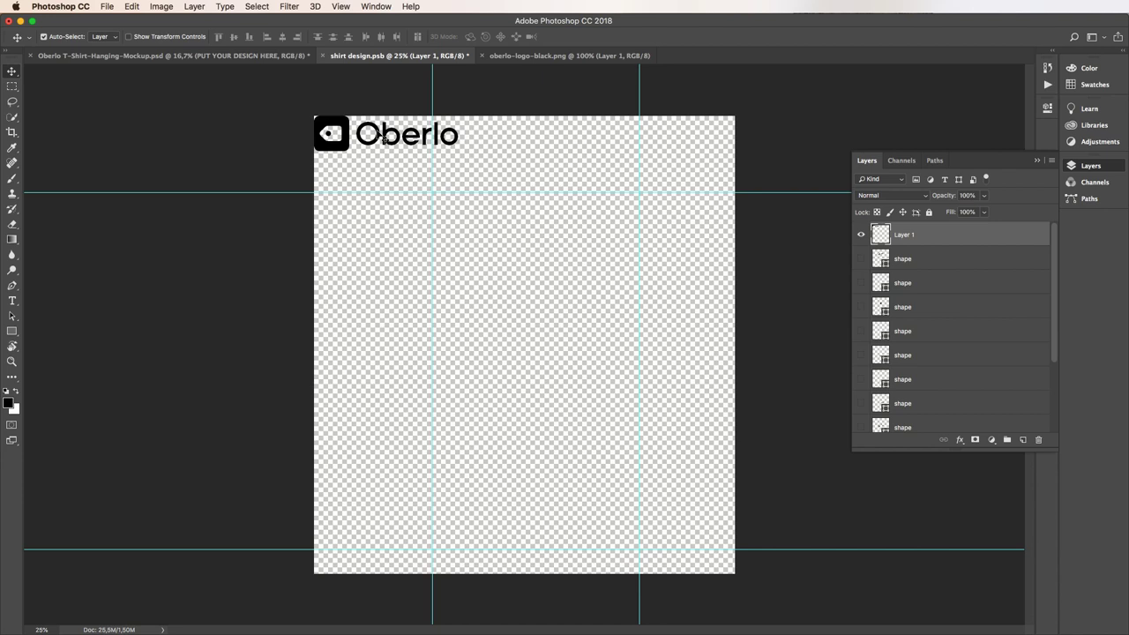
drag(383, 136, 516, 261)
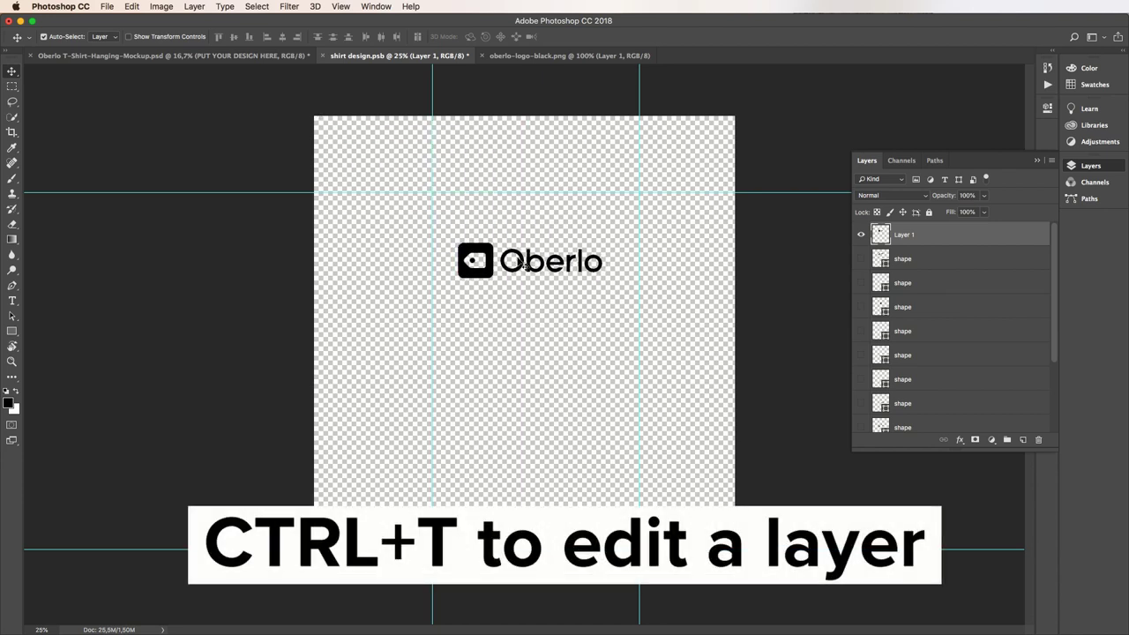
Scale the logo proportionally to about 118.86% and save the shirt design
key(super+t)
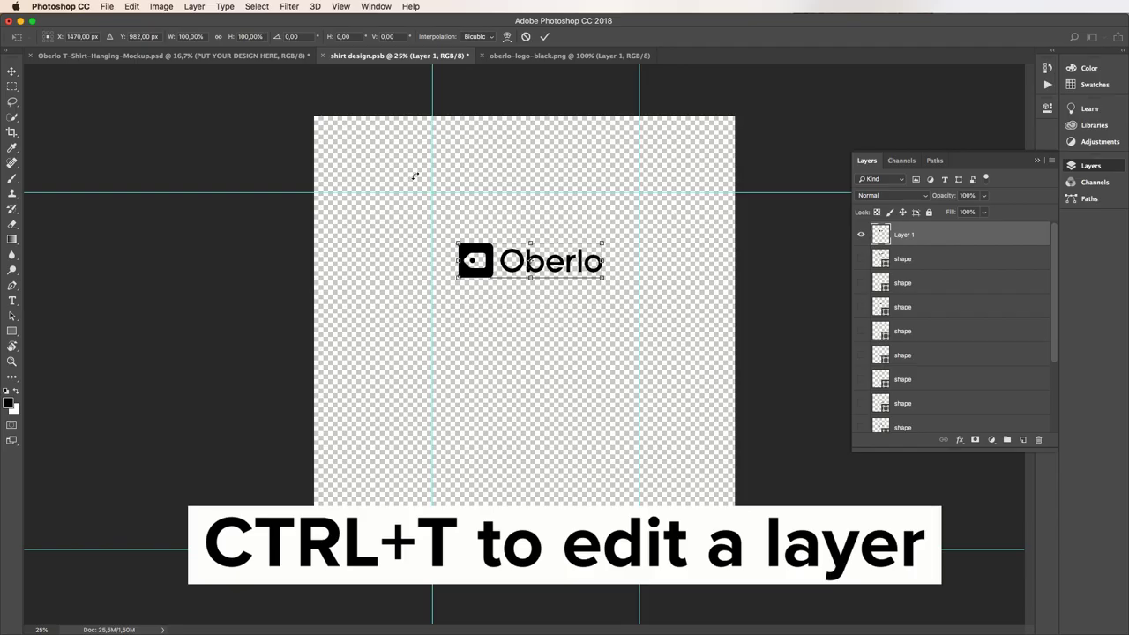
click(218, 36)
drag(607, 280, 580, 263)
click(544, 36)
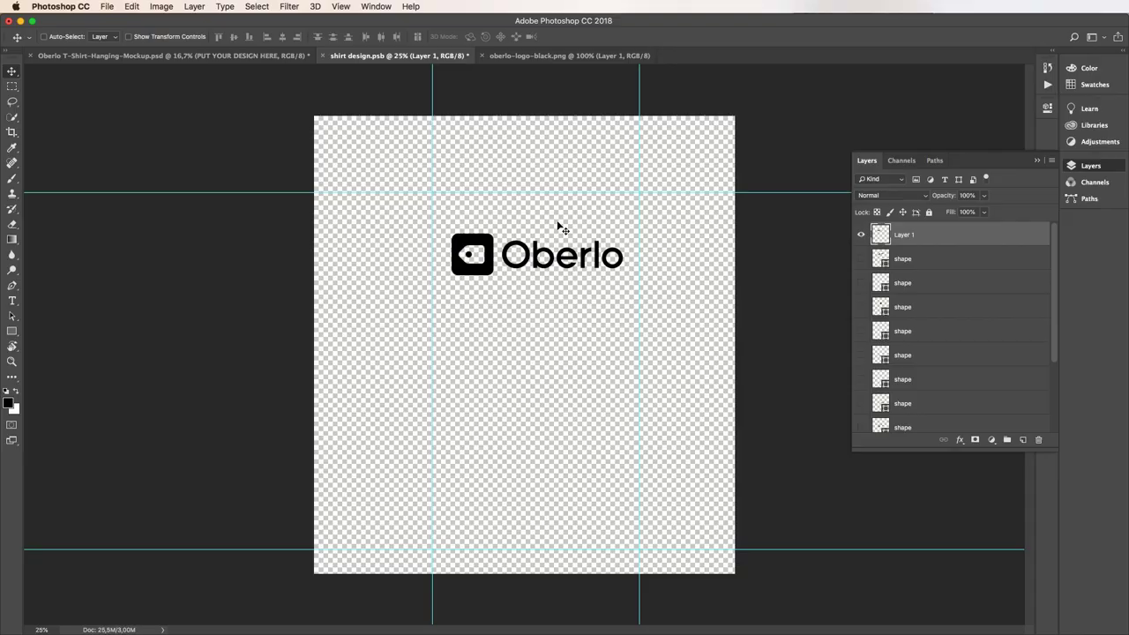
key(ctrl+s)
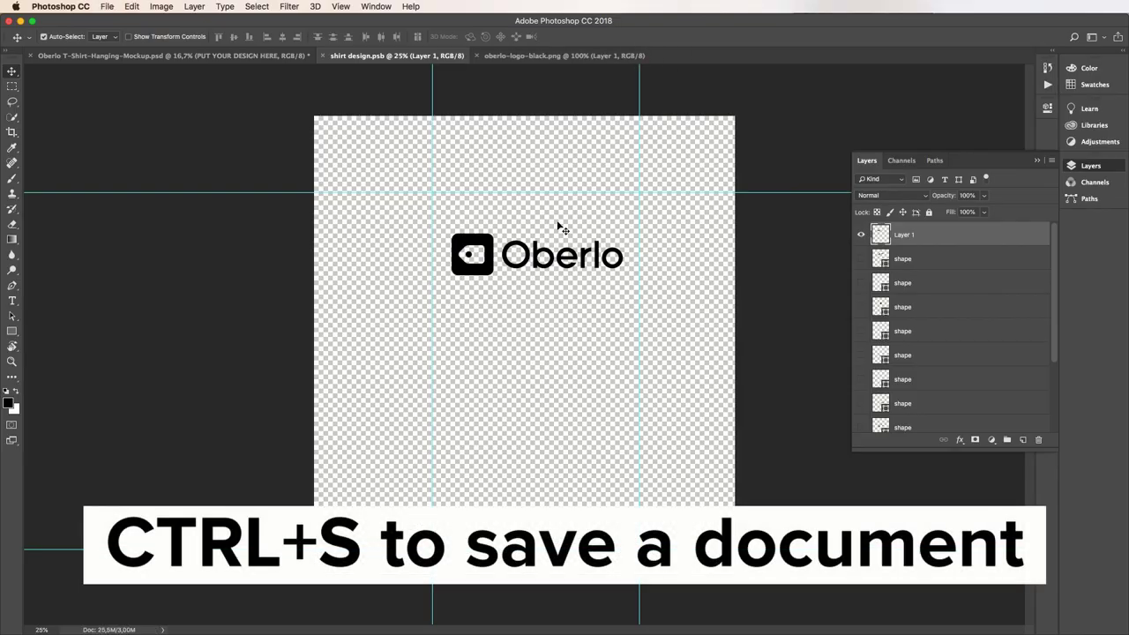
Recolour the mockup's COLOR Shirt fill to the blue #4d9cc9
click(188, 57)
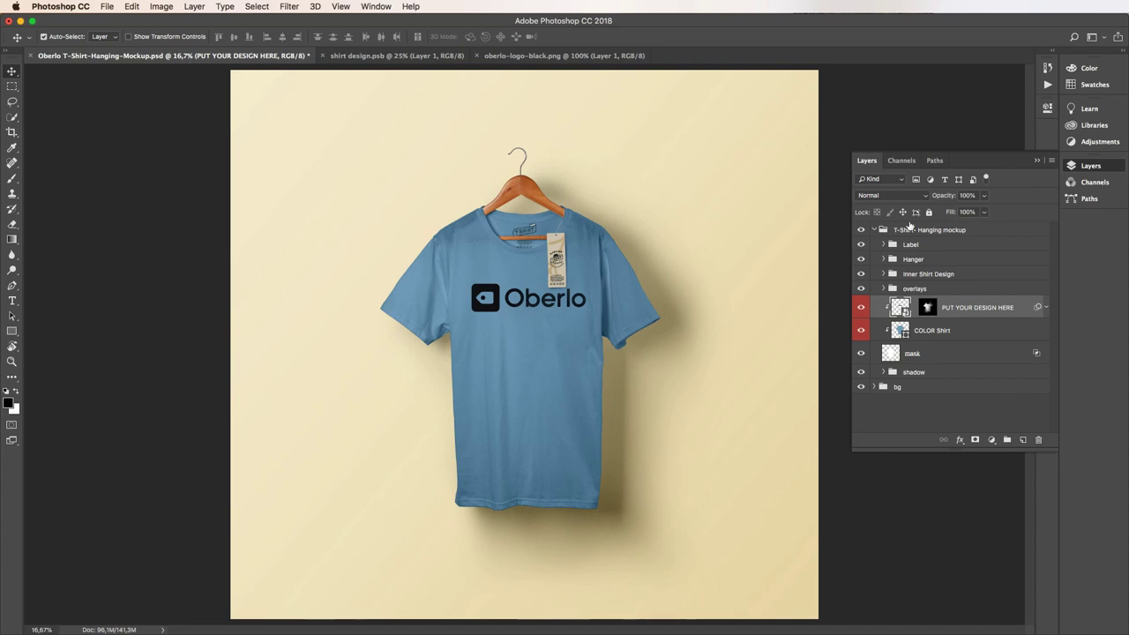
double_click(902, 330)
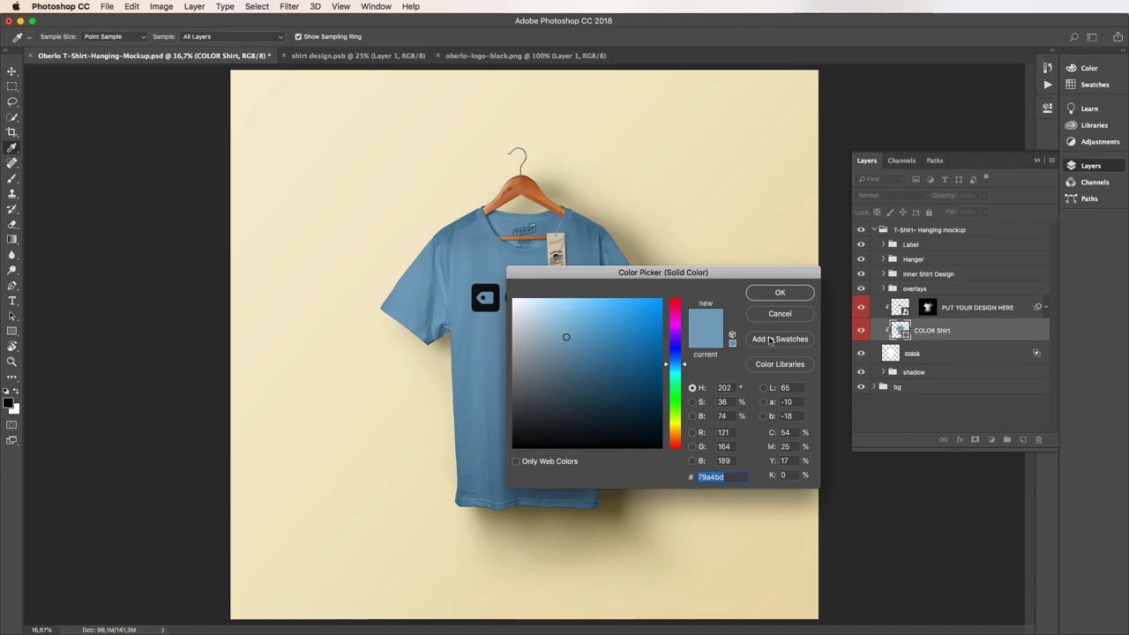
click(581, 326)
click(604, 329)
click(604, 326)
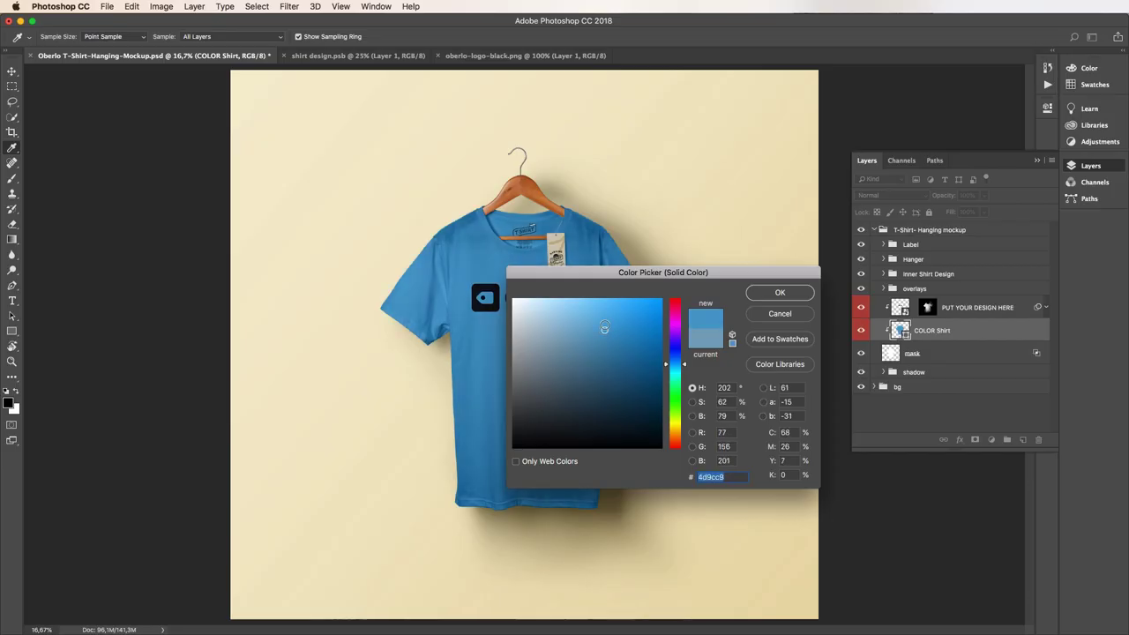
click(769, 296)
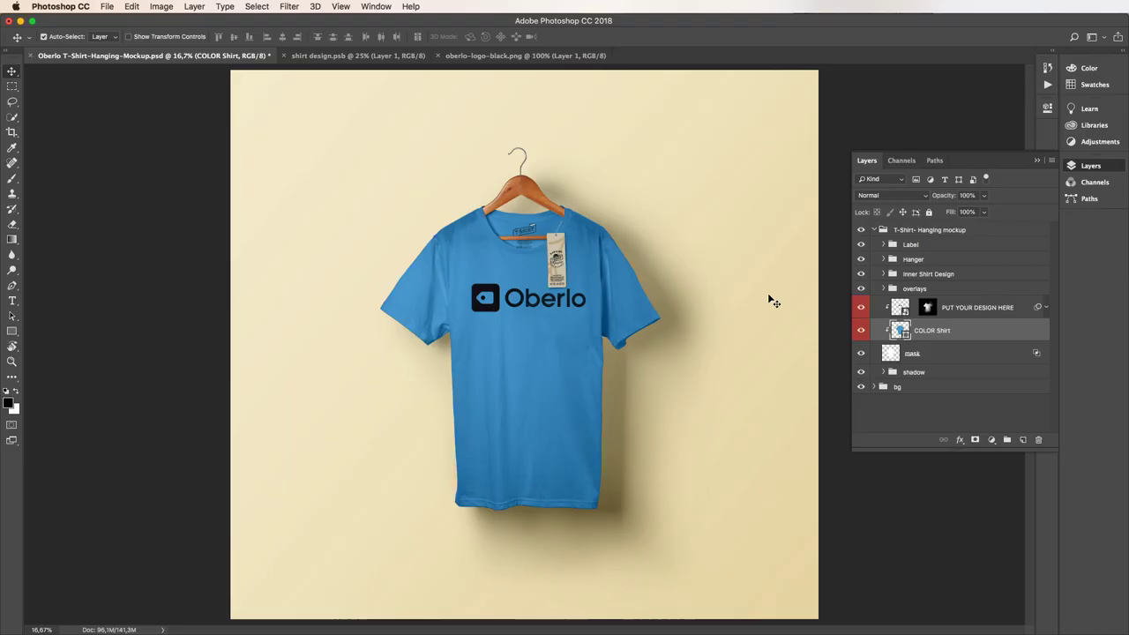
Nudge the logo up, scale it proportionally to about 93.87%, save, and check the mockup
click(371, 56)
drag(540, 261, 536, 254)
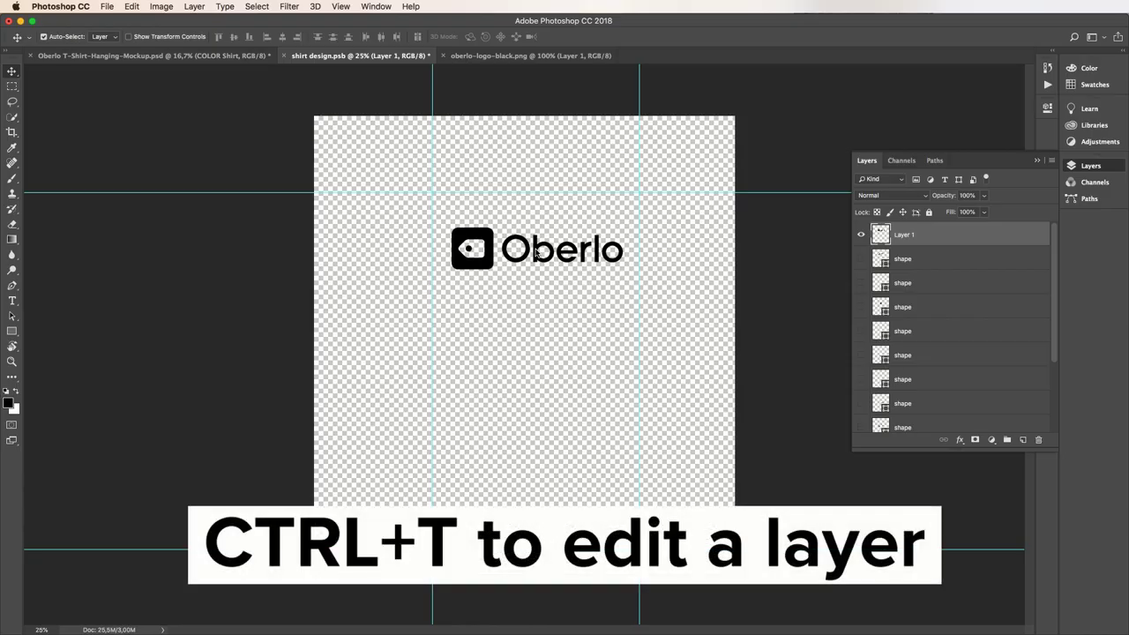
key(ctrl+t)
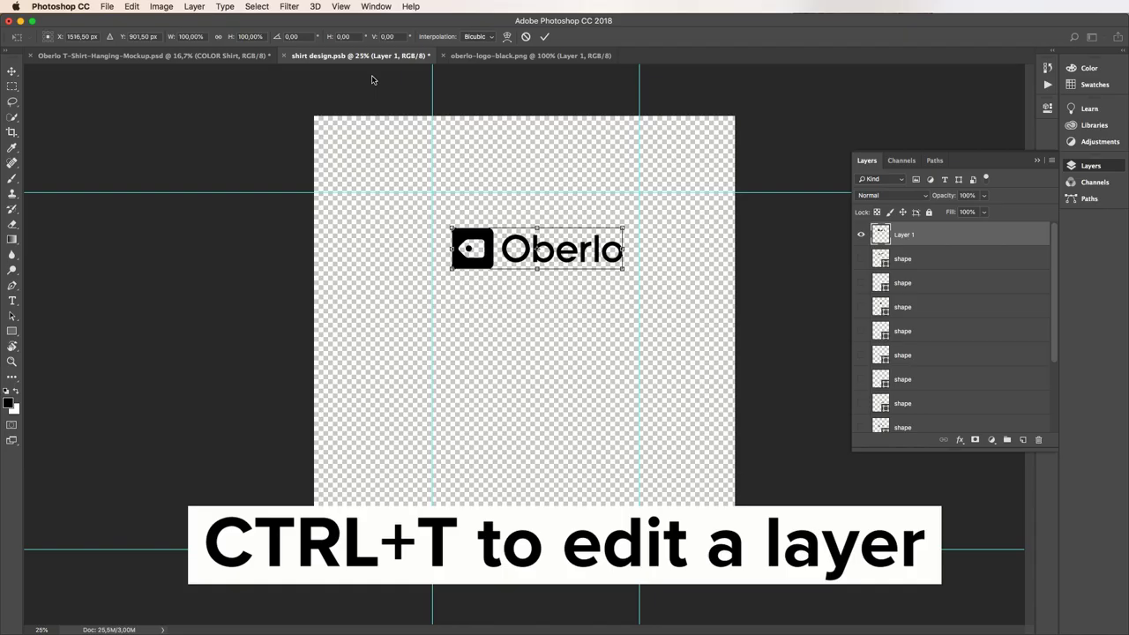
click(219, 36)
drag(621, 269, 612, 265)
click(544, 36)
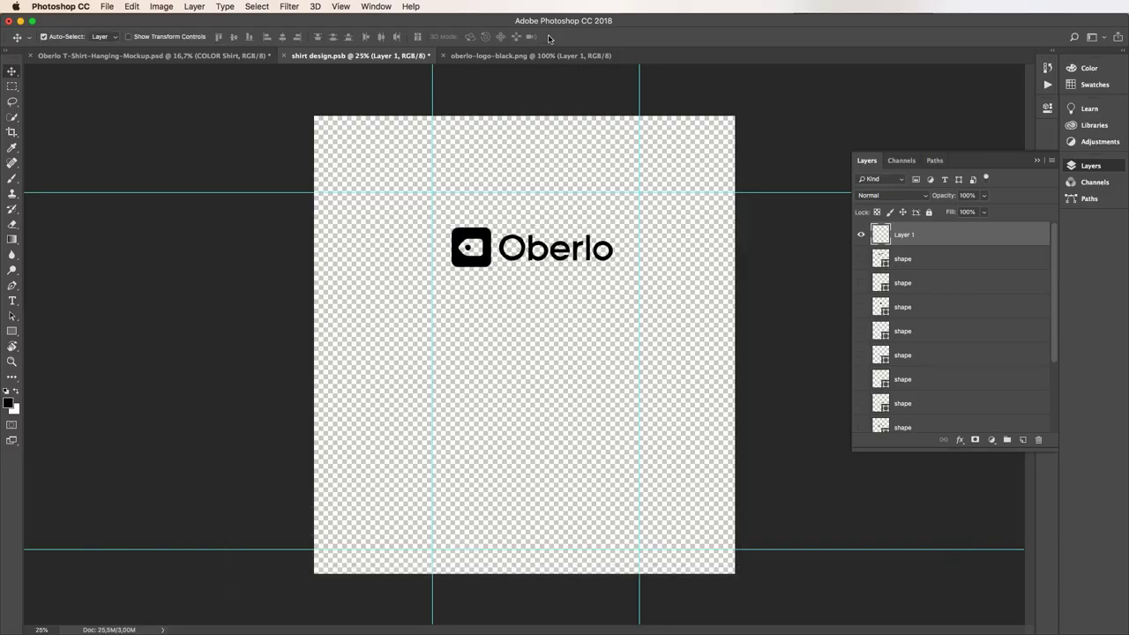
key(super+s)
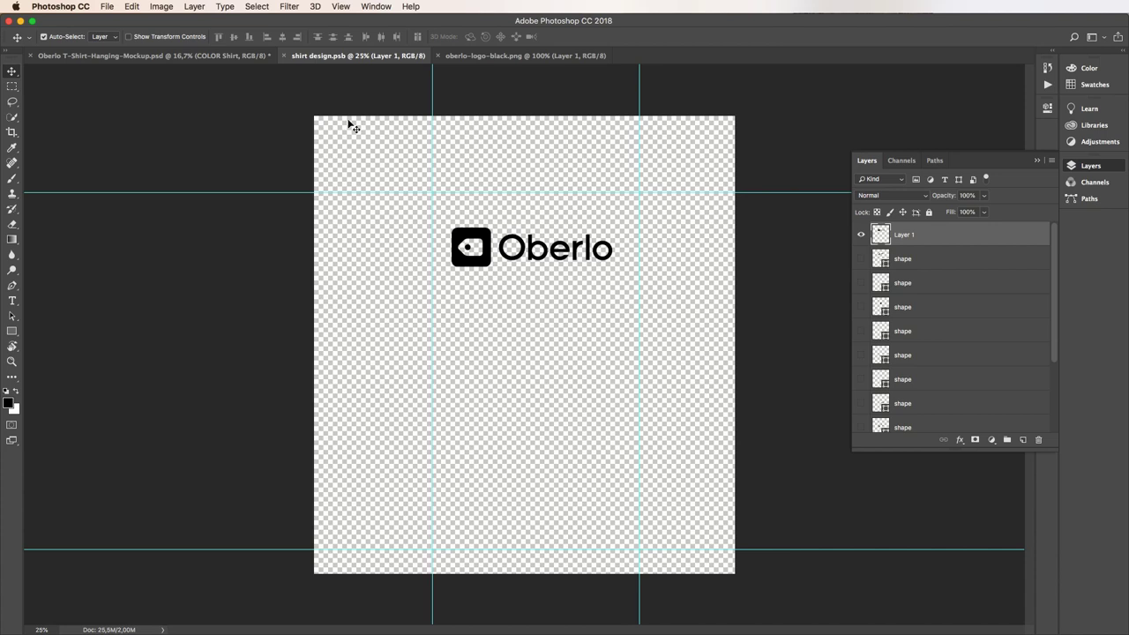
click(208, 59)
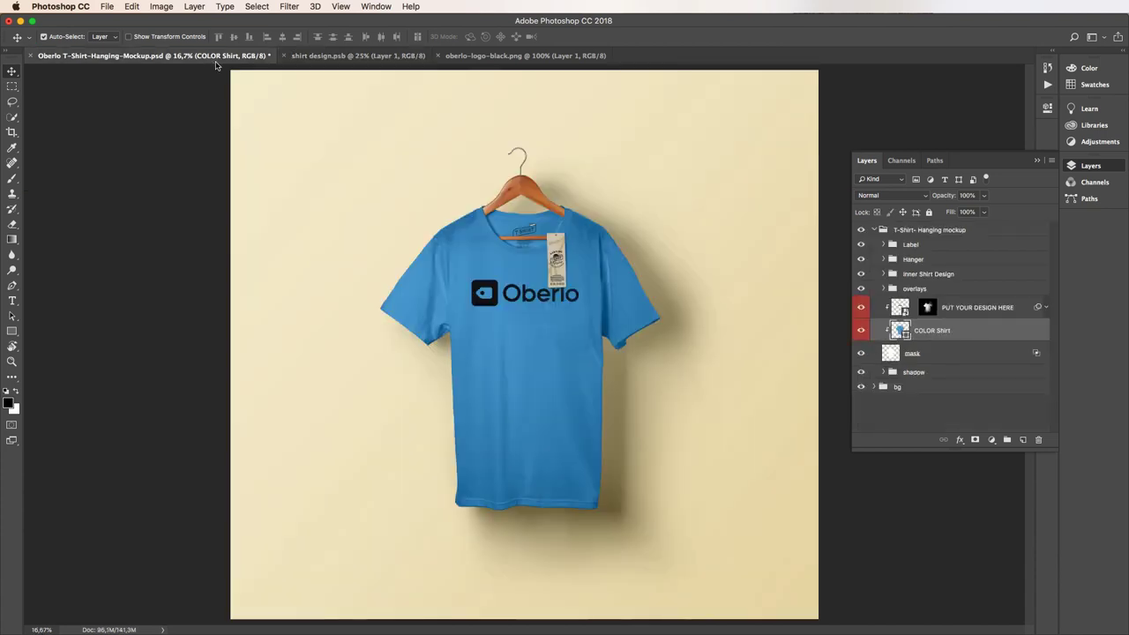
click(353, 56)
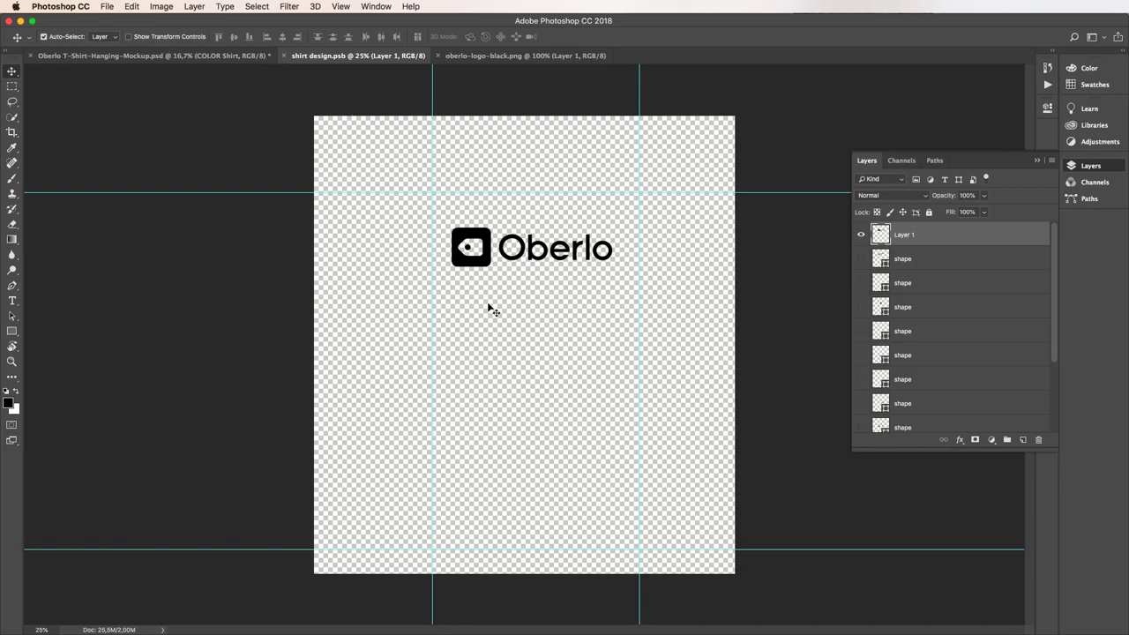
Add a Proxima Nova Bold text line 'Dropship it like it's hot' under the logo and save
key(t)
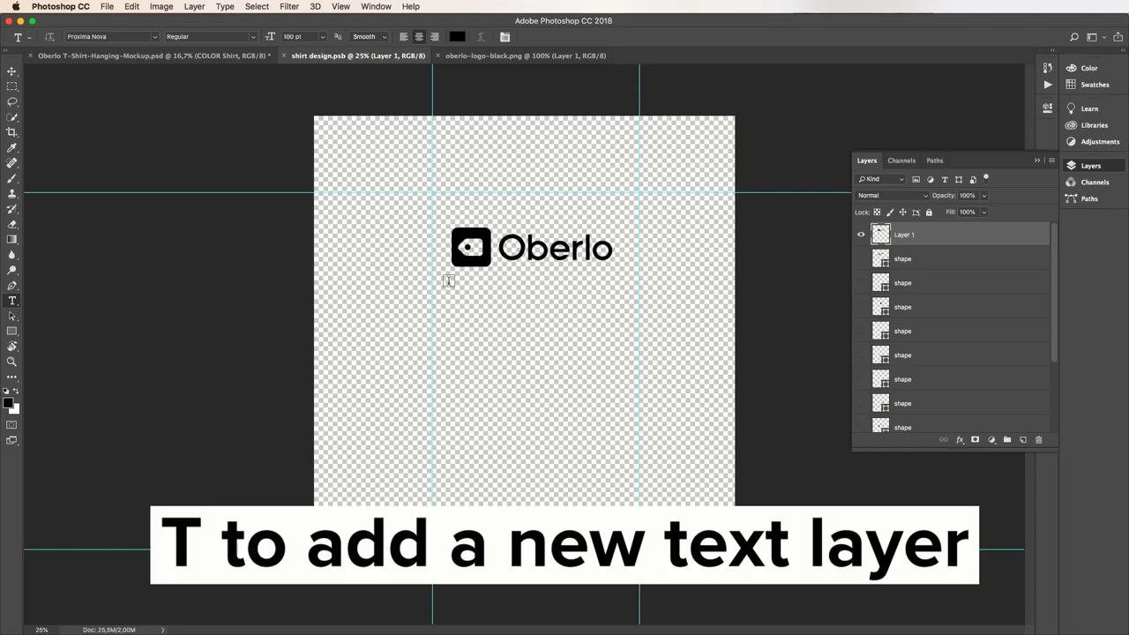
drag(445, 283, 625, 332)
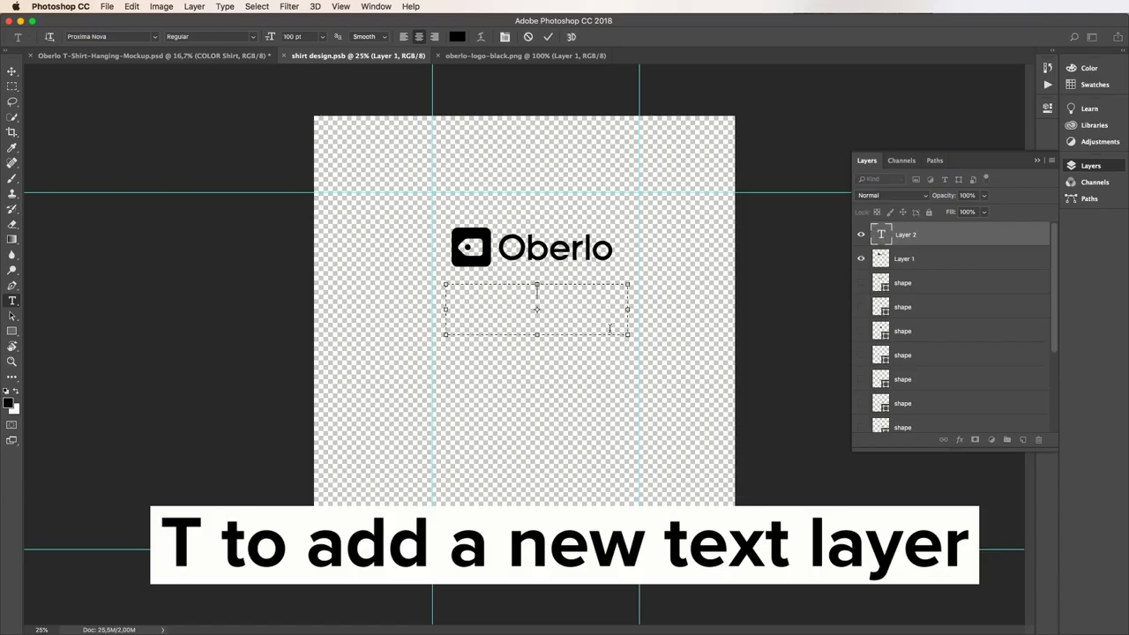
text(D)
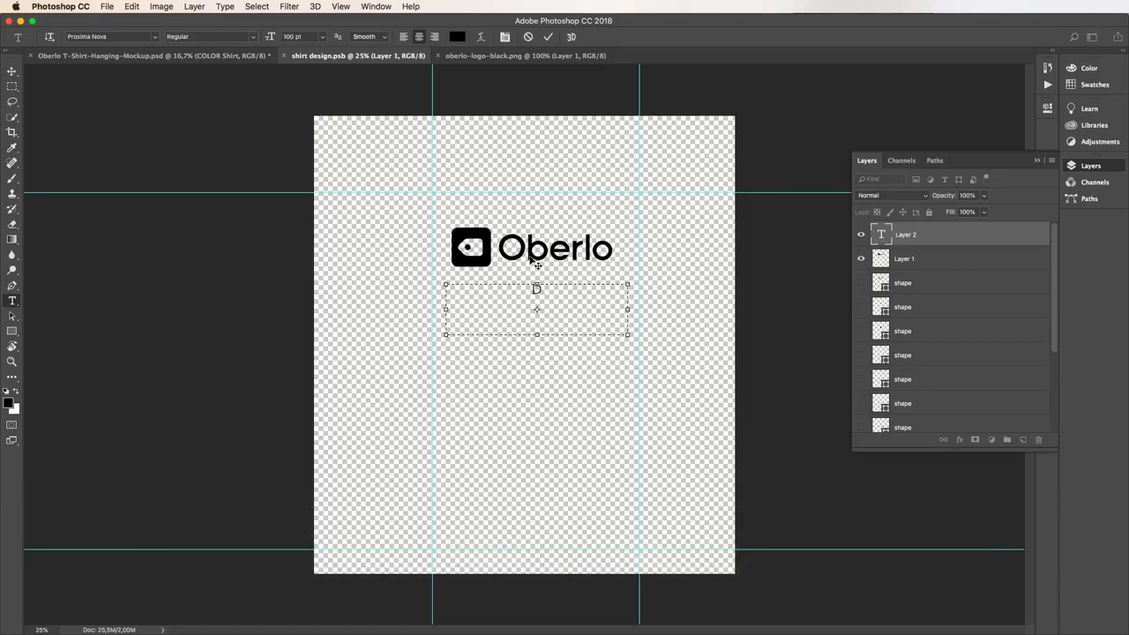
text(ropship it like it's hot)
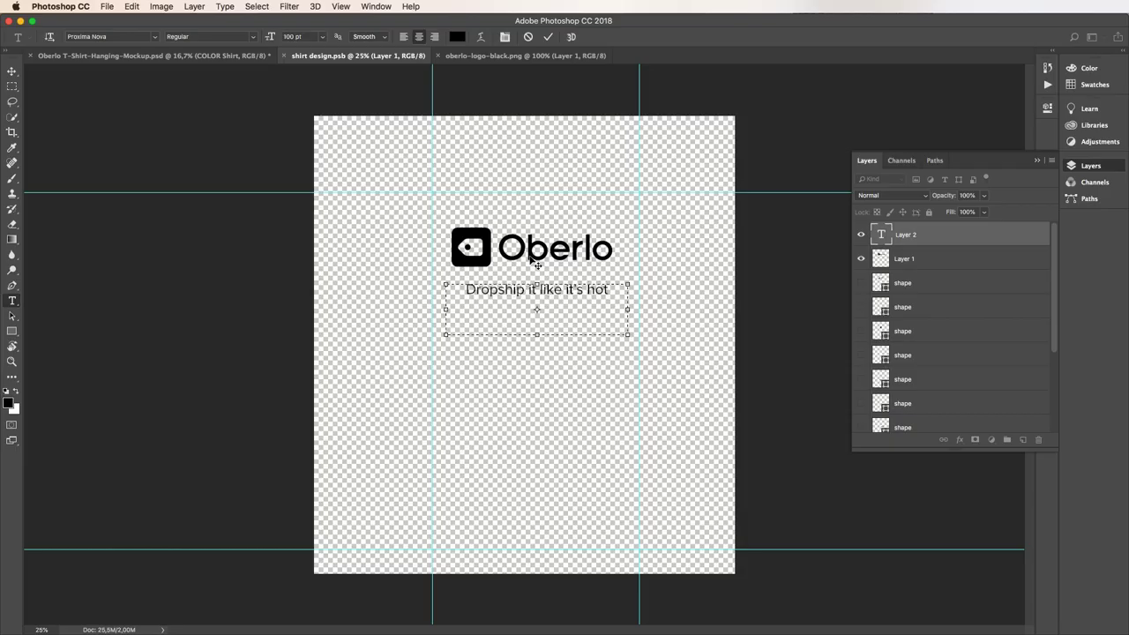
drag(609, 291, 457, 292)
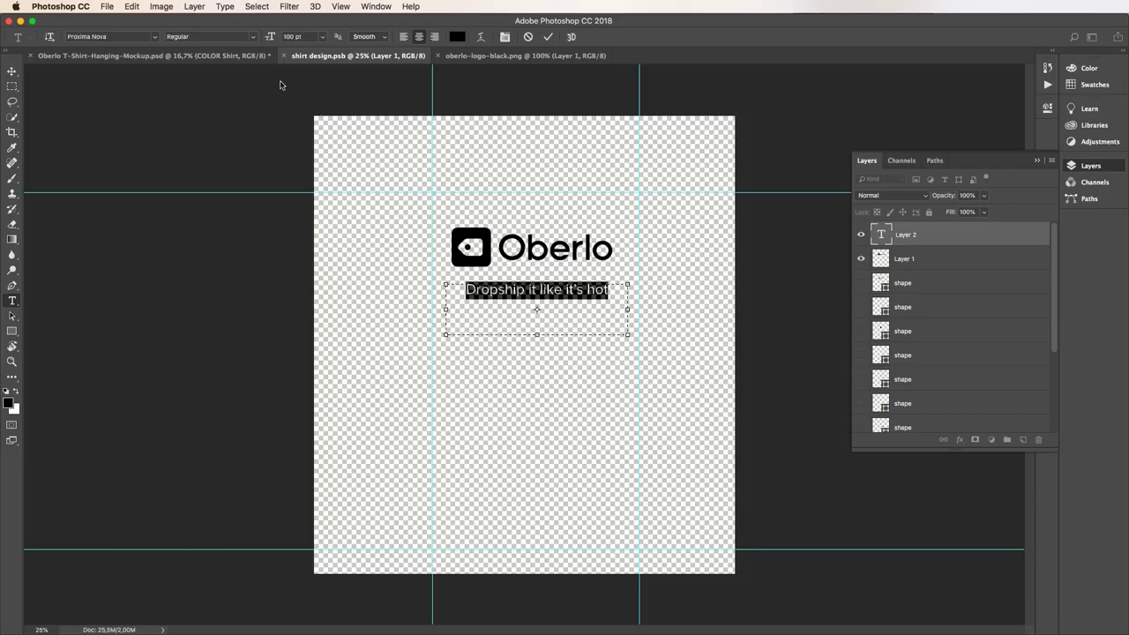
click(253, 37)
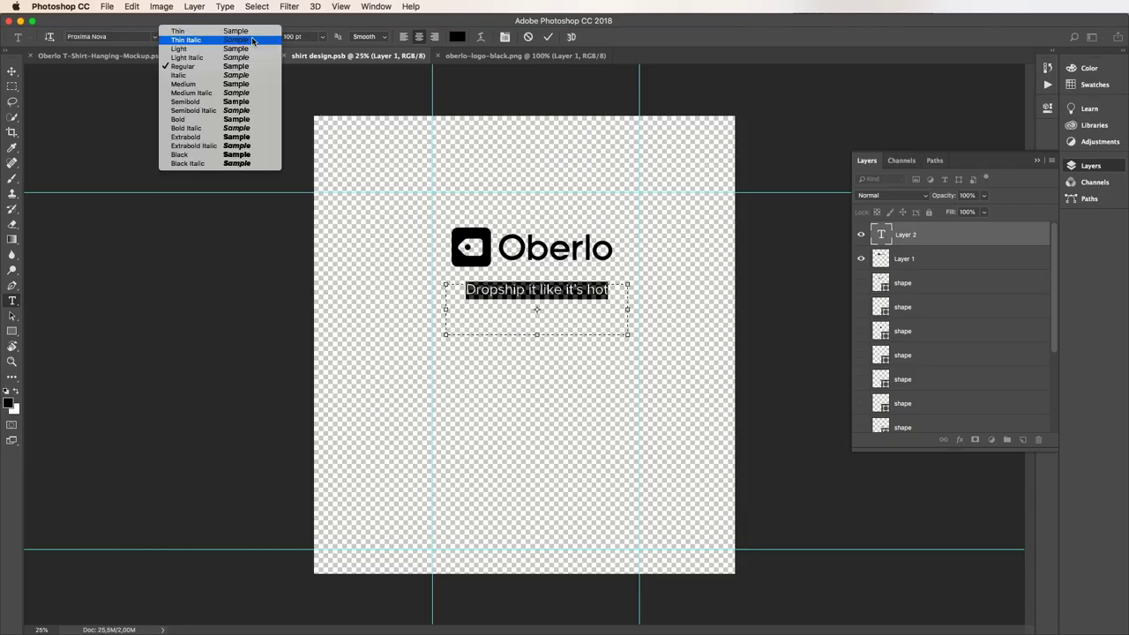
click(197, 123)
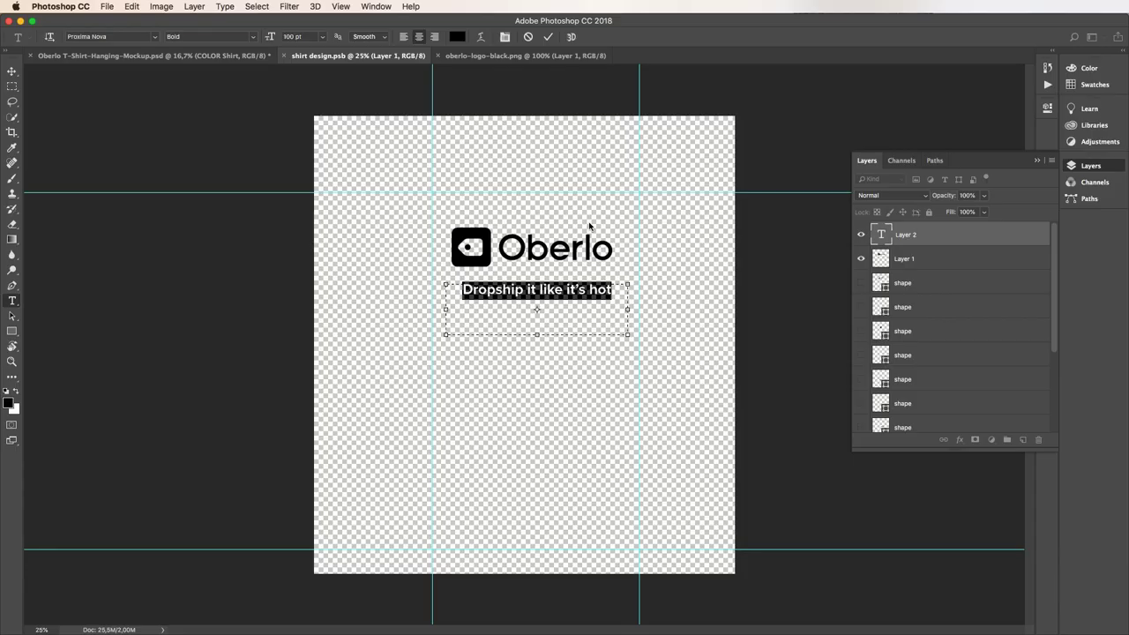
click(549, 37)
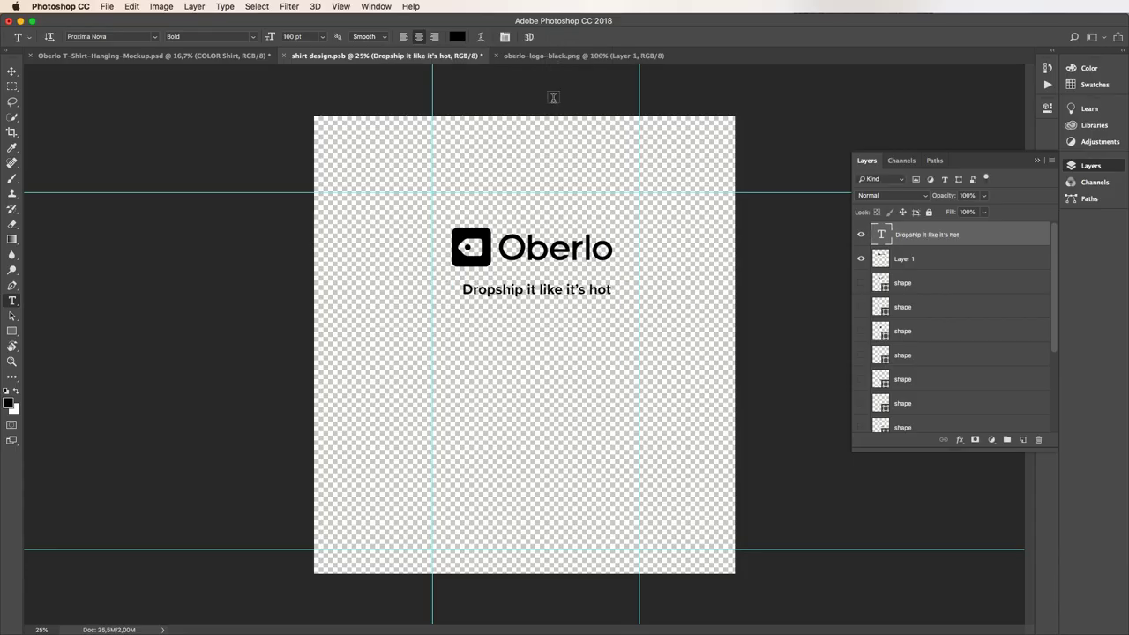
key(super+s)
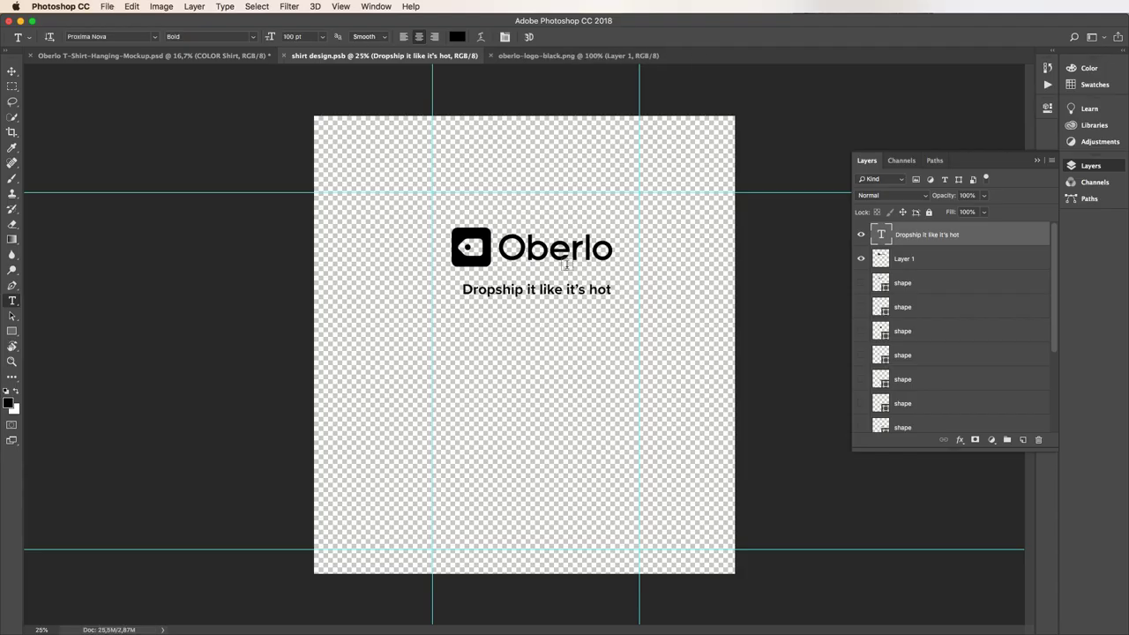
In the T-shirt mockup, expand the bg group to reveal its Color bg layer
click(109, 59)
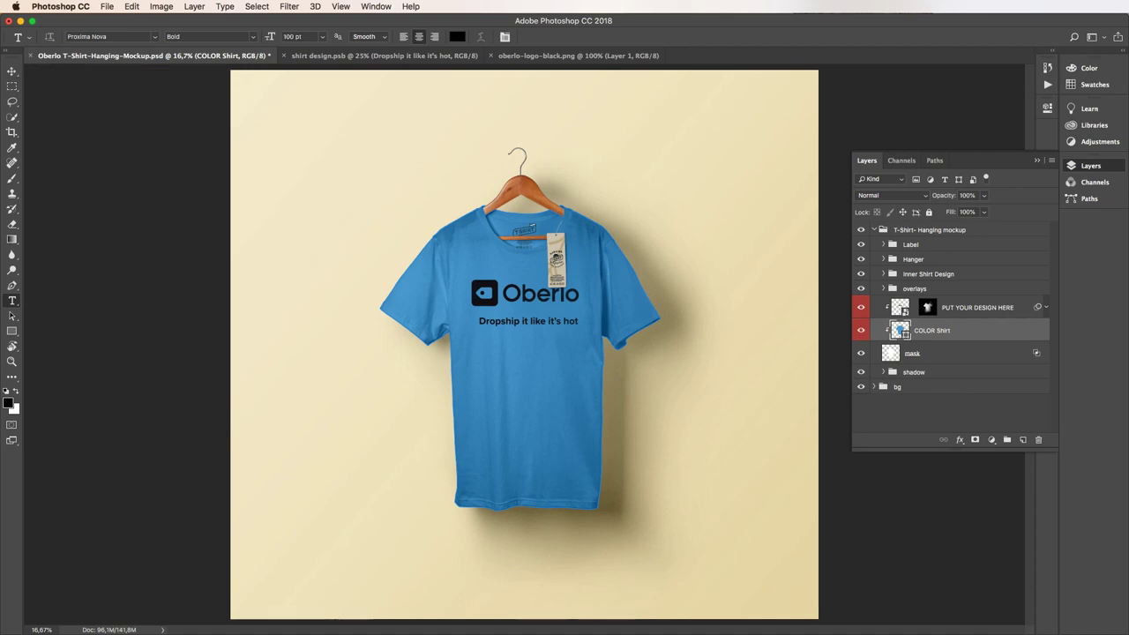
click(876, 387)
click(875, 388)
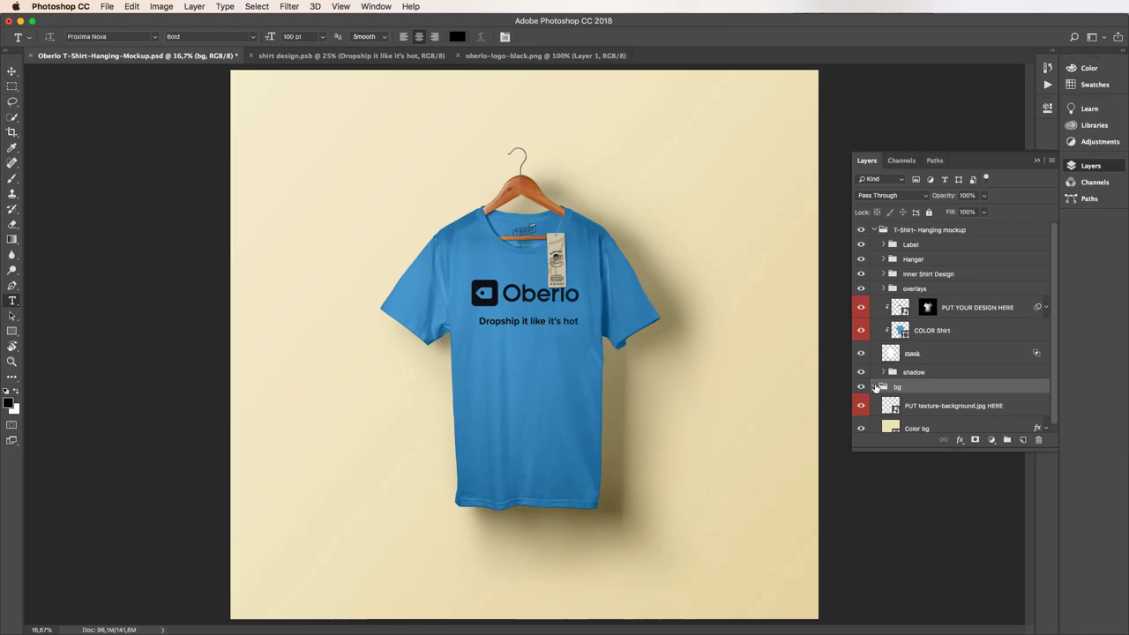
scroll(876, 390, down, 1)
Change the Color bg fill from pale yellow to a light pink
double_click(890, 422)
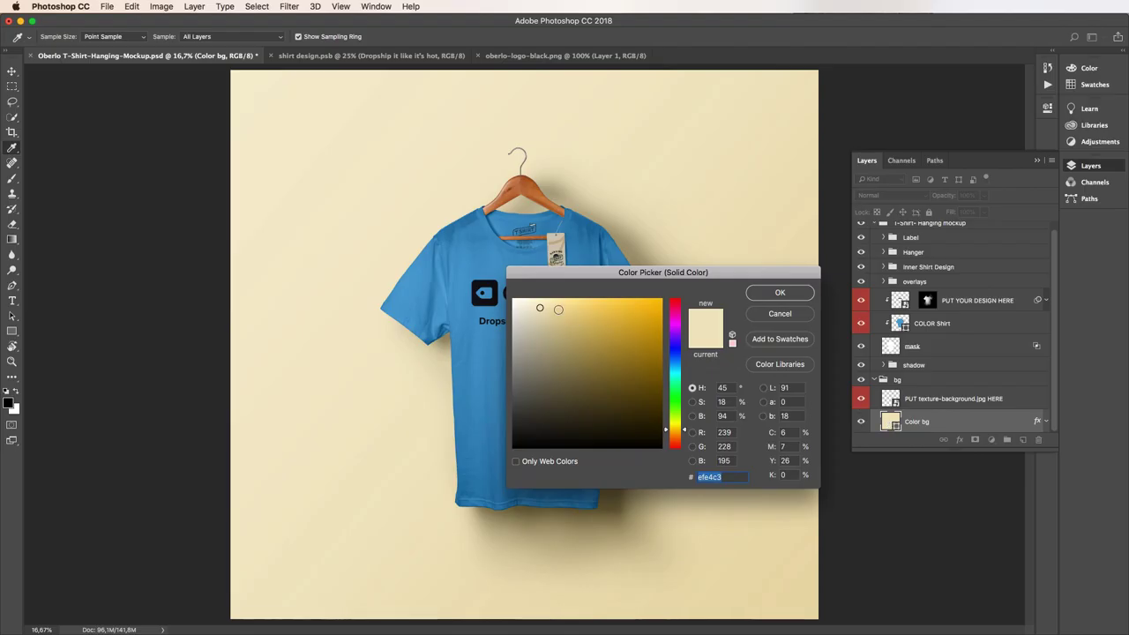
click(557, 310)
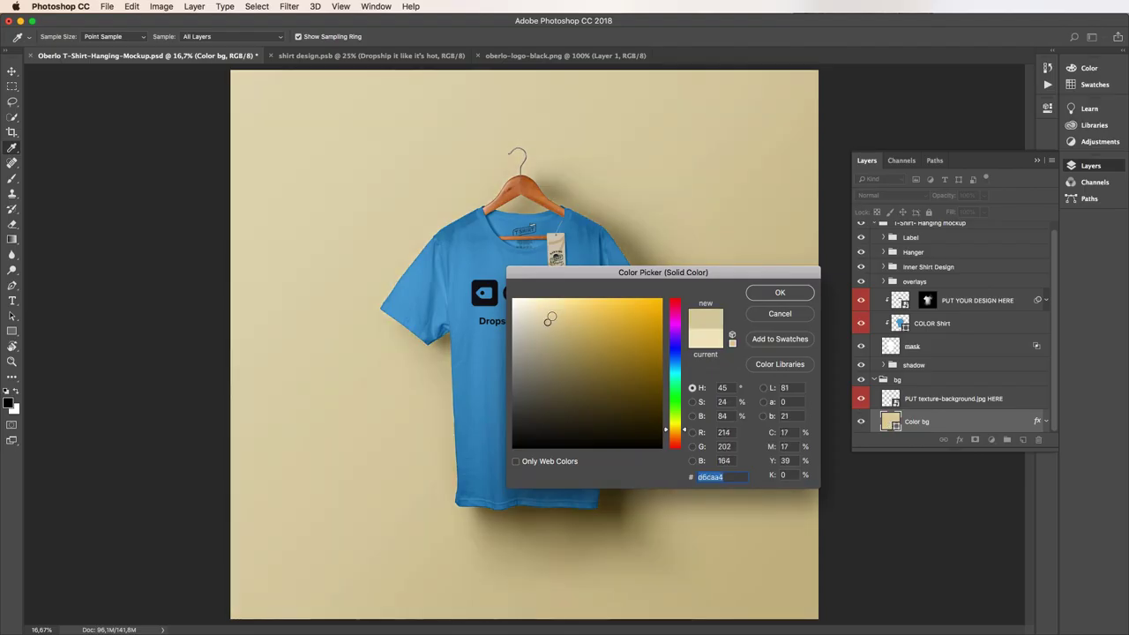
click(542, 313)
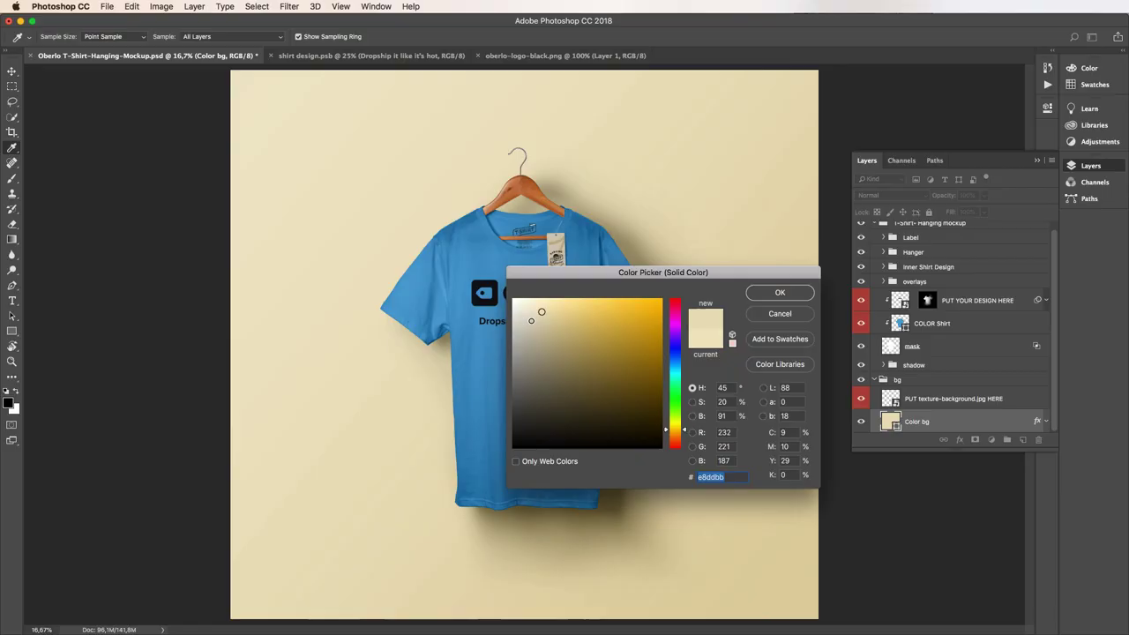
click(532, 320)
click(673, 418)
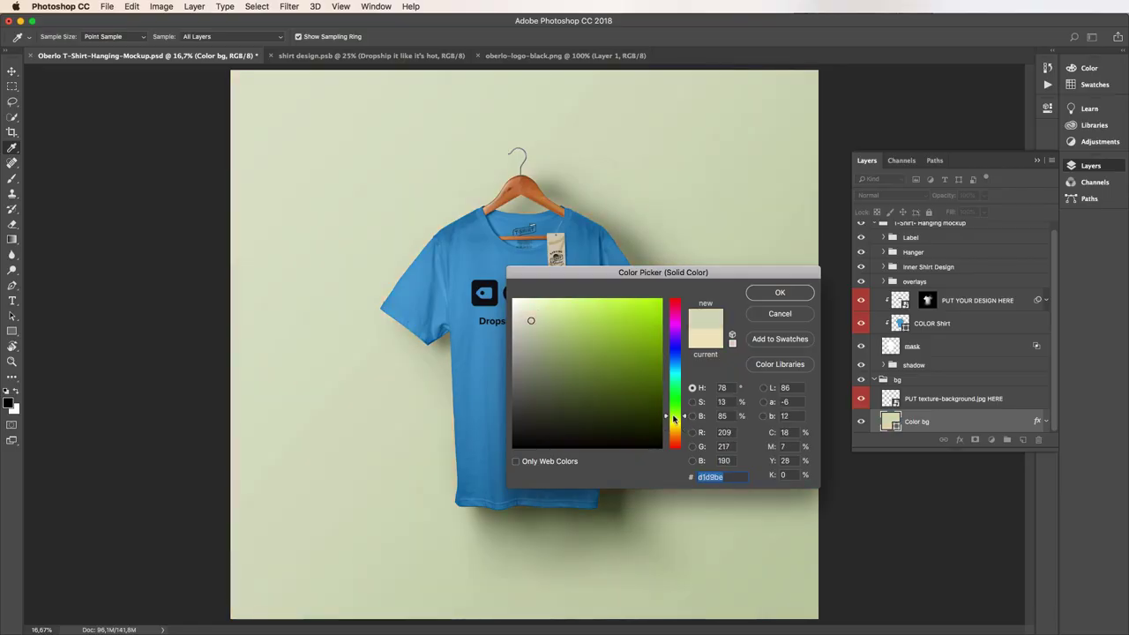
click(673, 316)
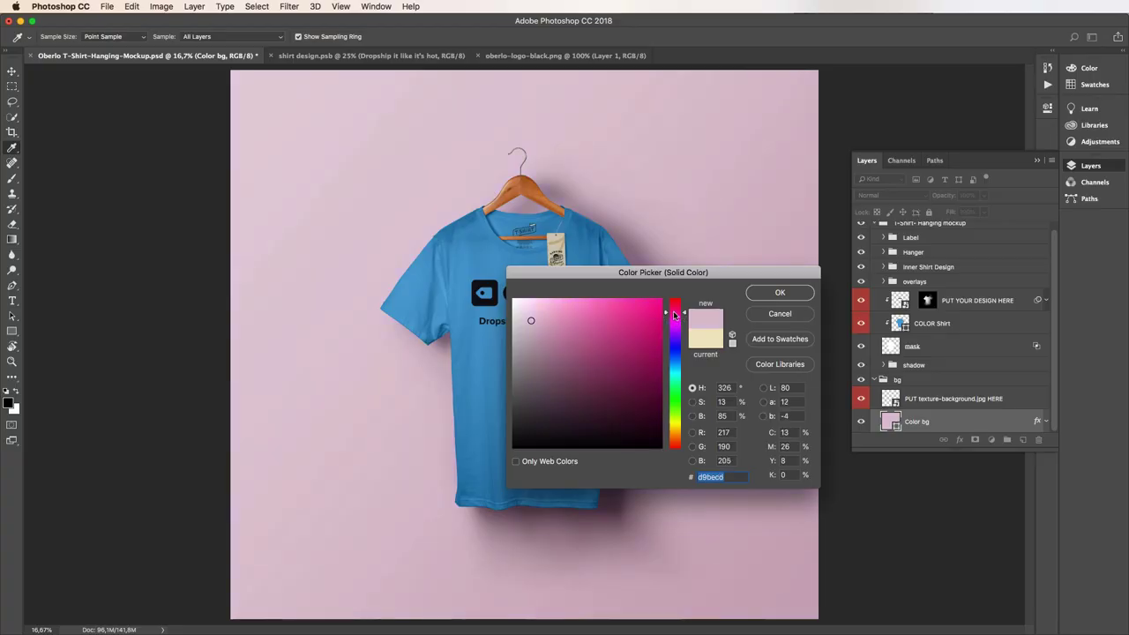
click(675, 304)
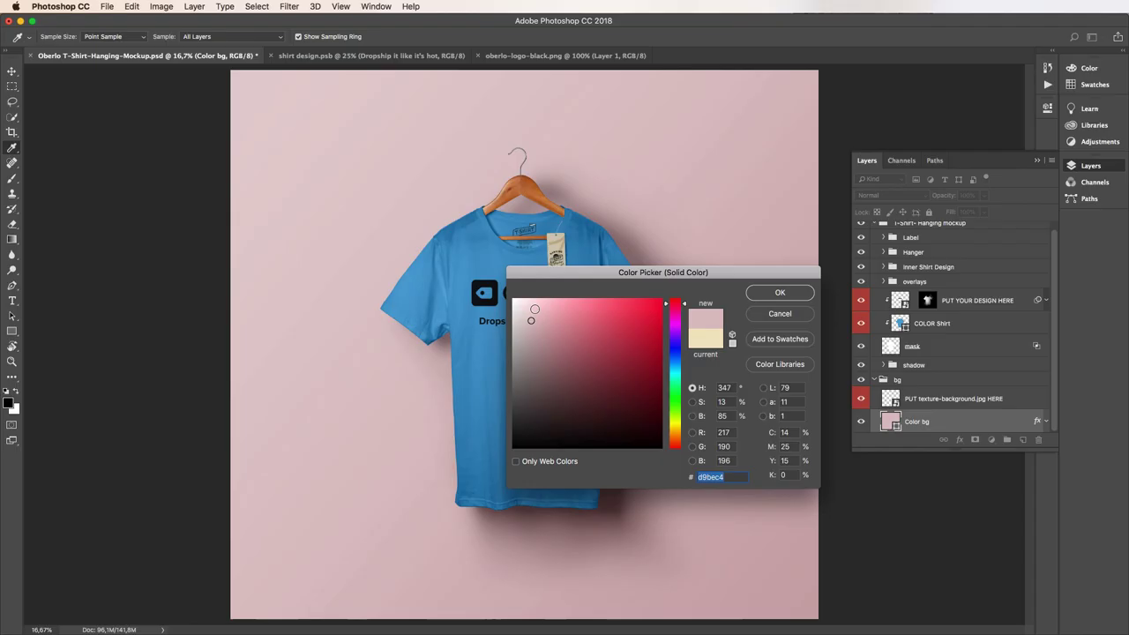
click(535, 310)
click(780, 293)
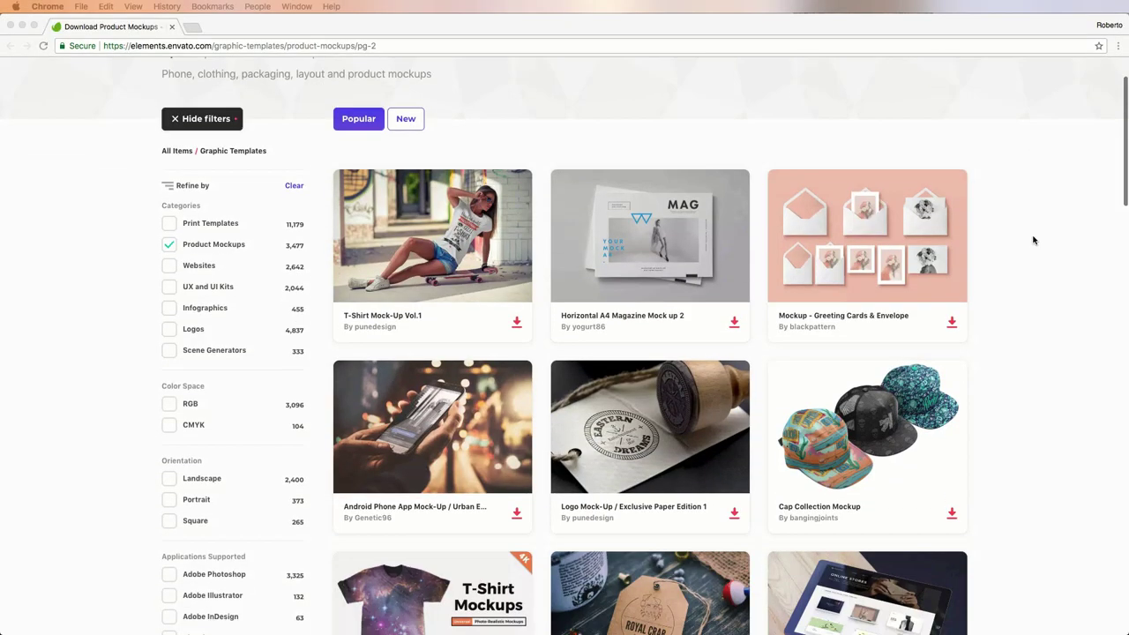
Scroll down Product Mockups page 2 to show T-Shirt Mockups, Sea Vintage Mock Up and iPad Pro Mockups v3
scroll(1034, 240, down, 4)
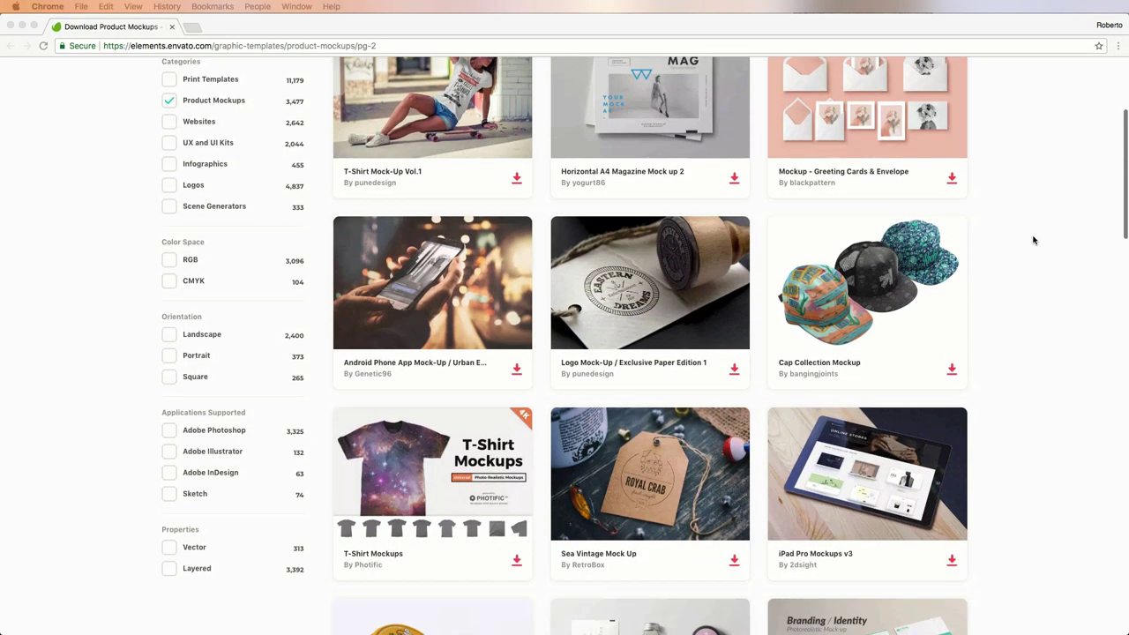
scroll(1034, 240, down, 4)
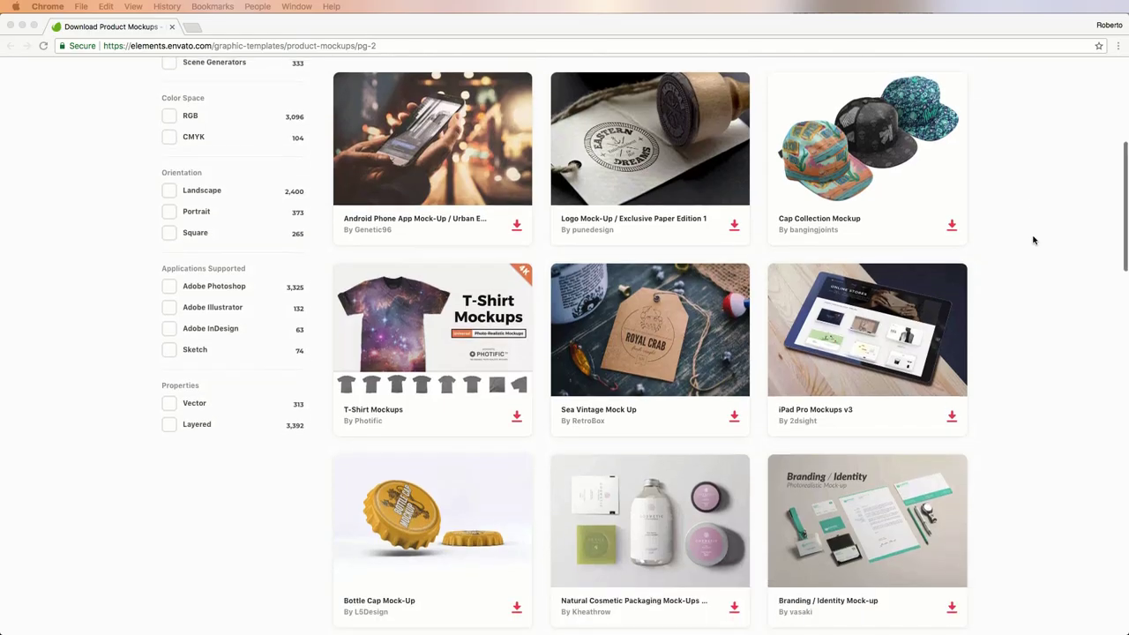